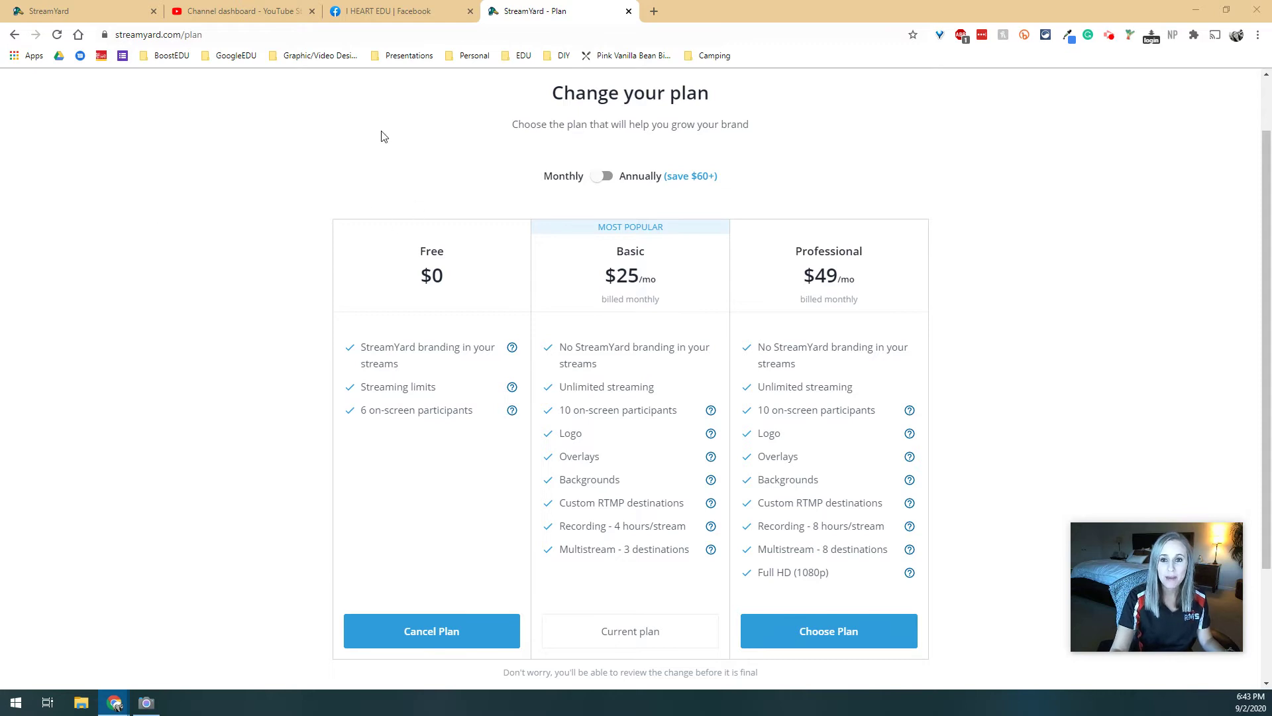
Highlight the Basic plan's no-branding, 10 on-screen participants and Multistream - 3 destinations features
scroll(379, 165, up, 1)
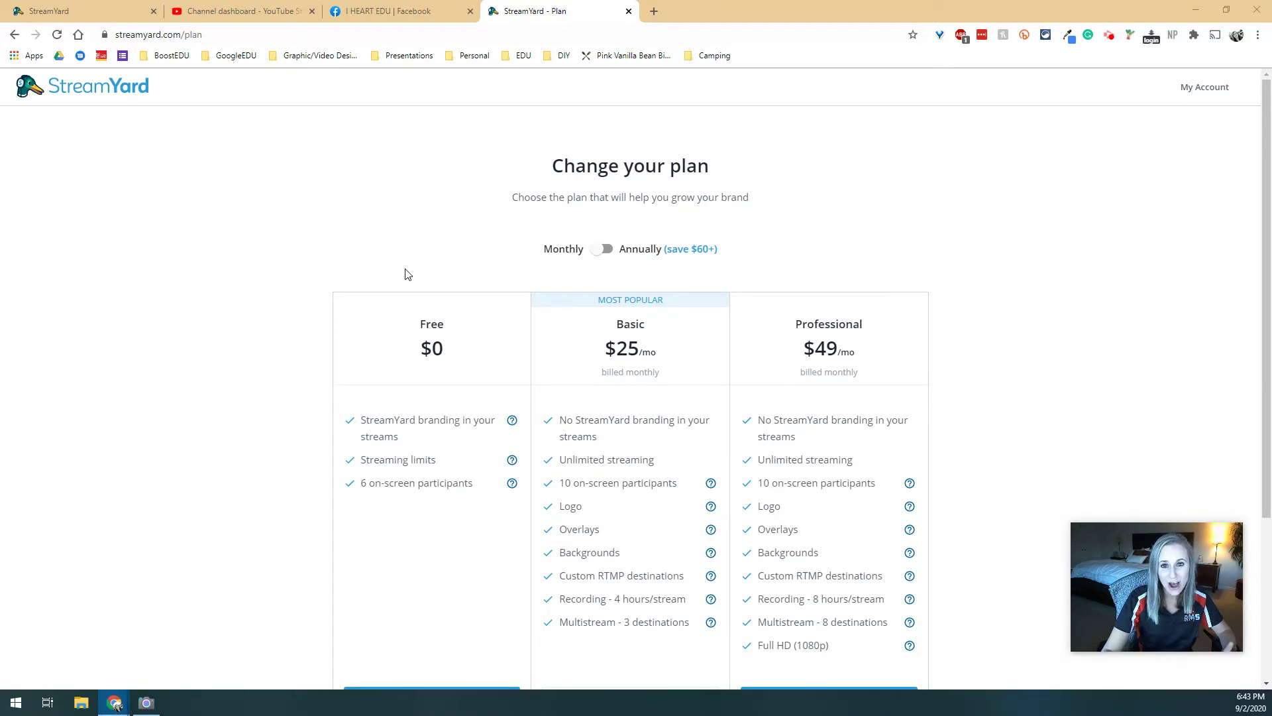
scroll(411, 268, down, 2)
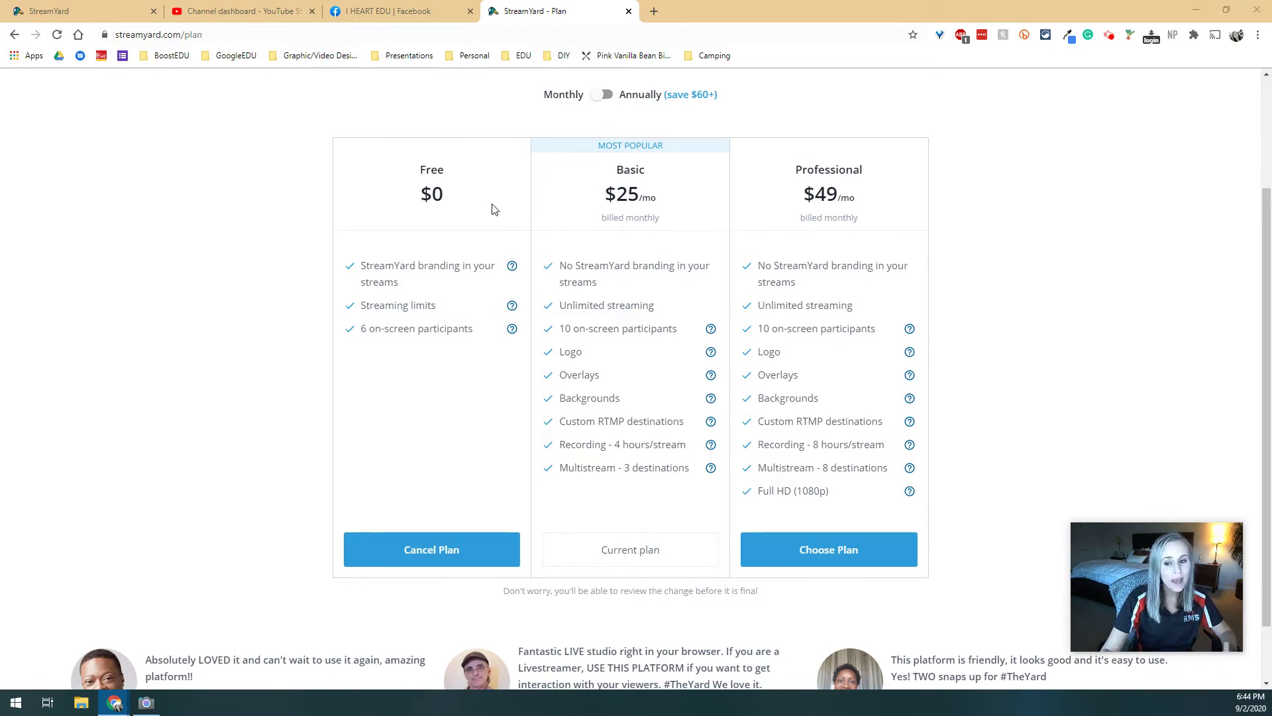
drag(630, 287, 558, 266)
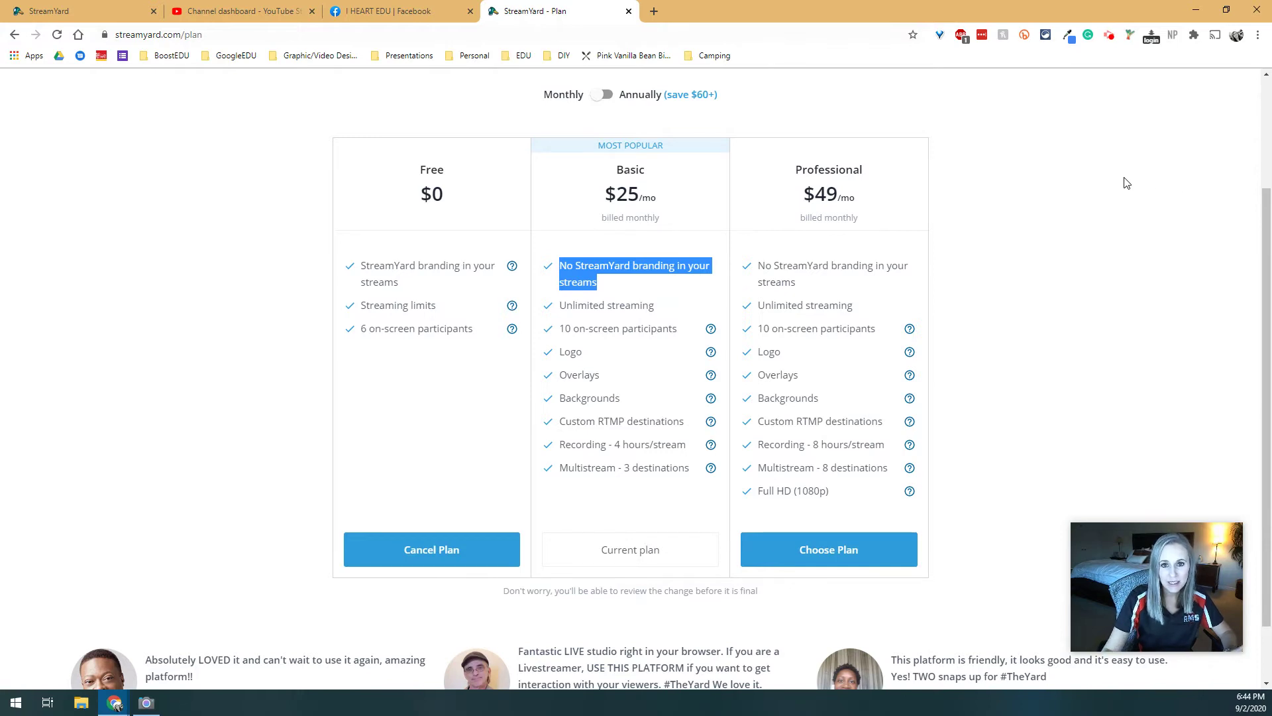
click(605, 288)
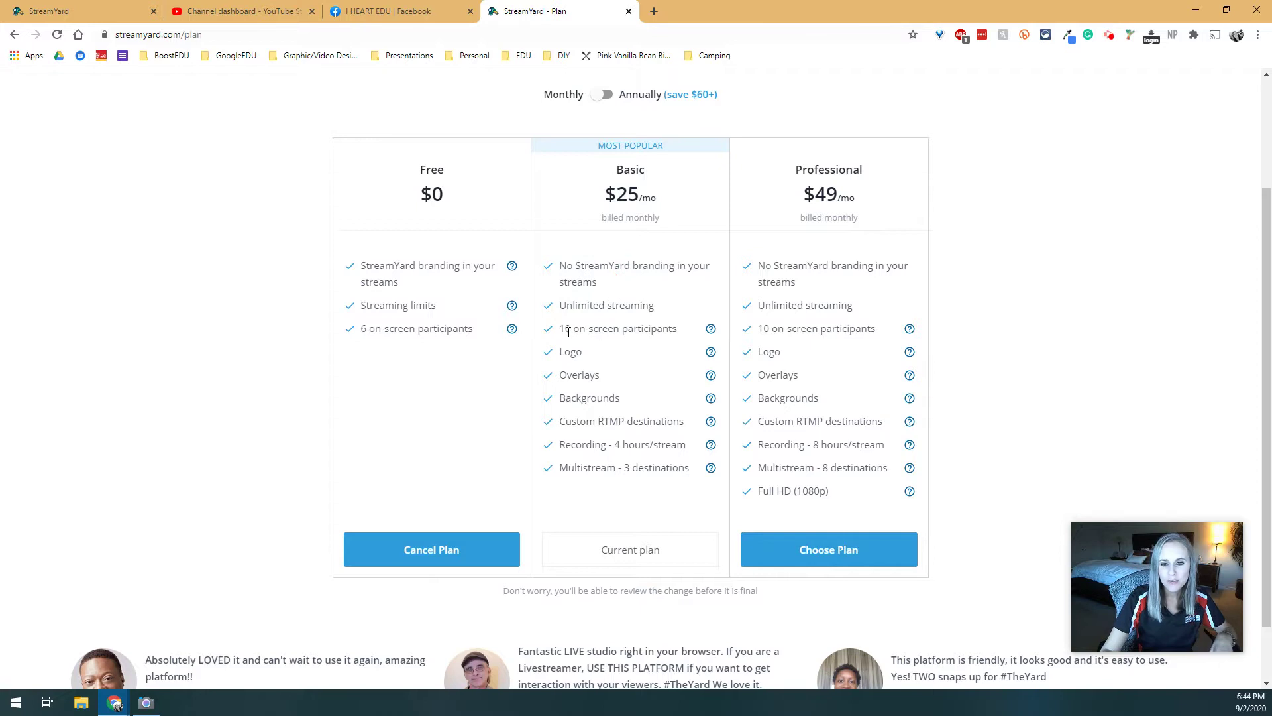
drag(693, 333, 551, 331)
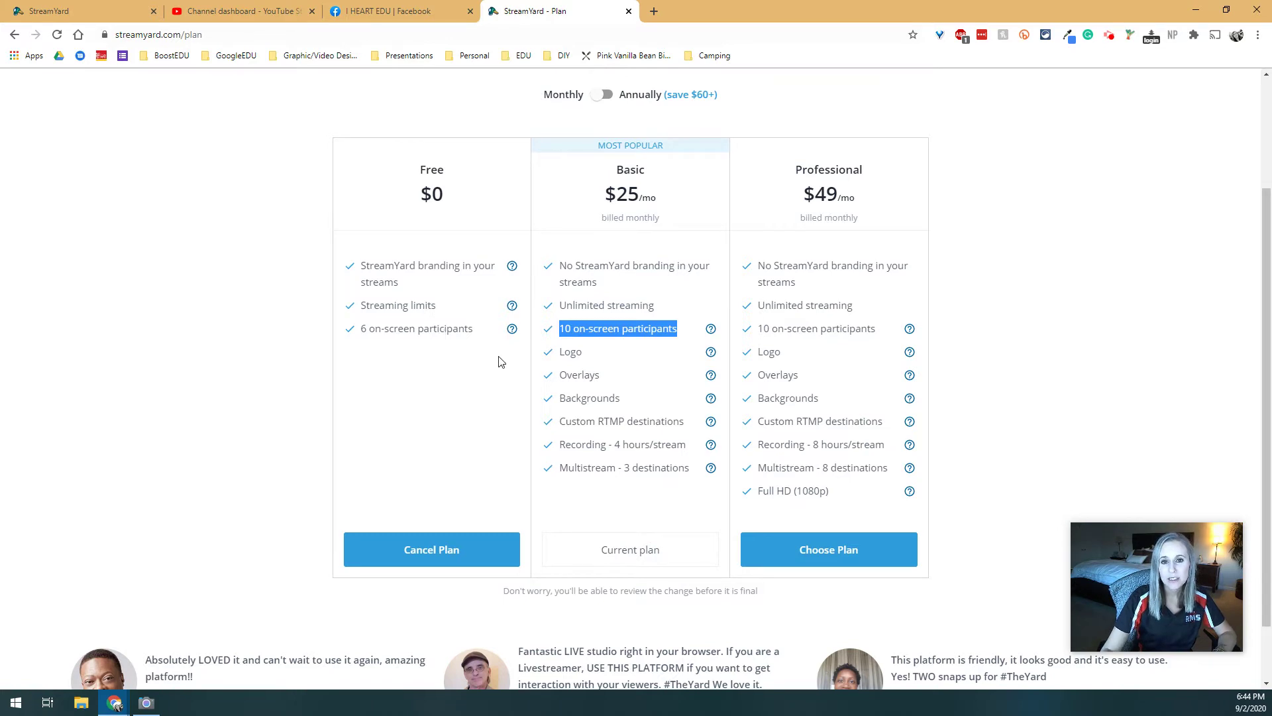
click(686, 469)
drag(686, 469, 563, 465)
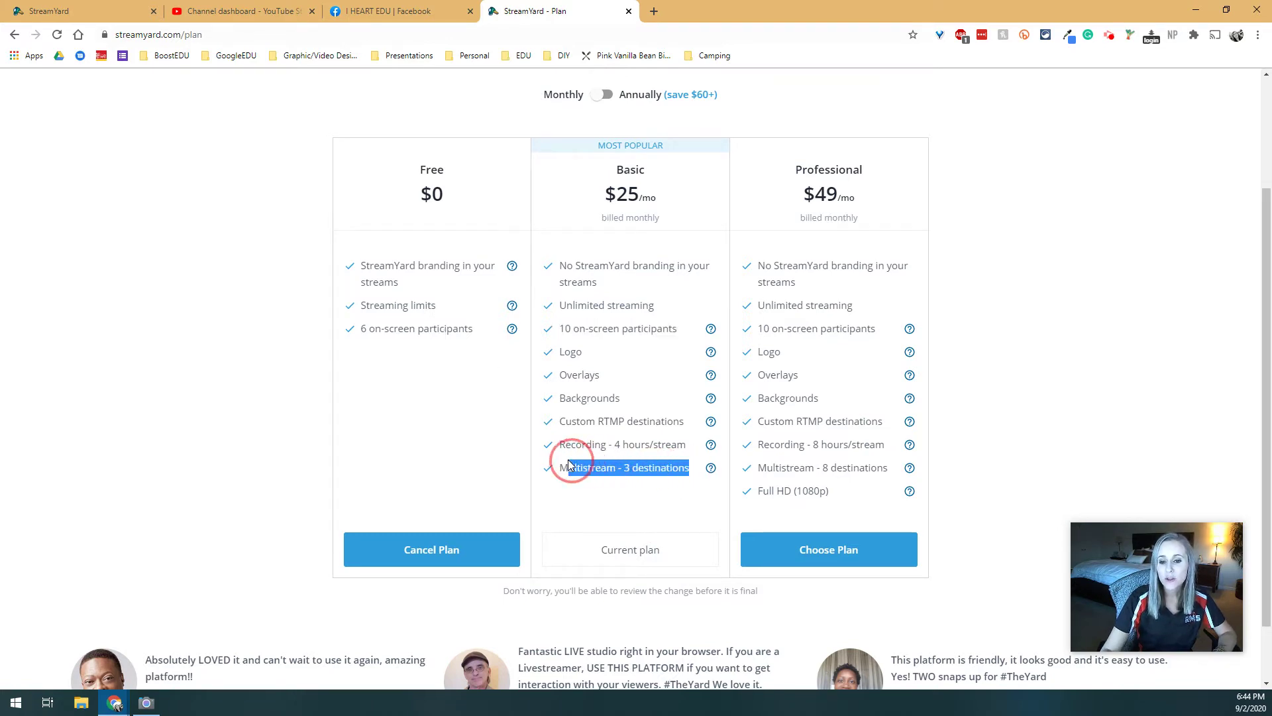
click(563, 466)
triple_click(562, 466)
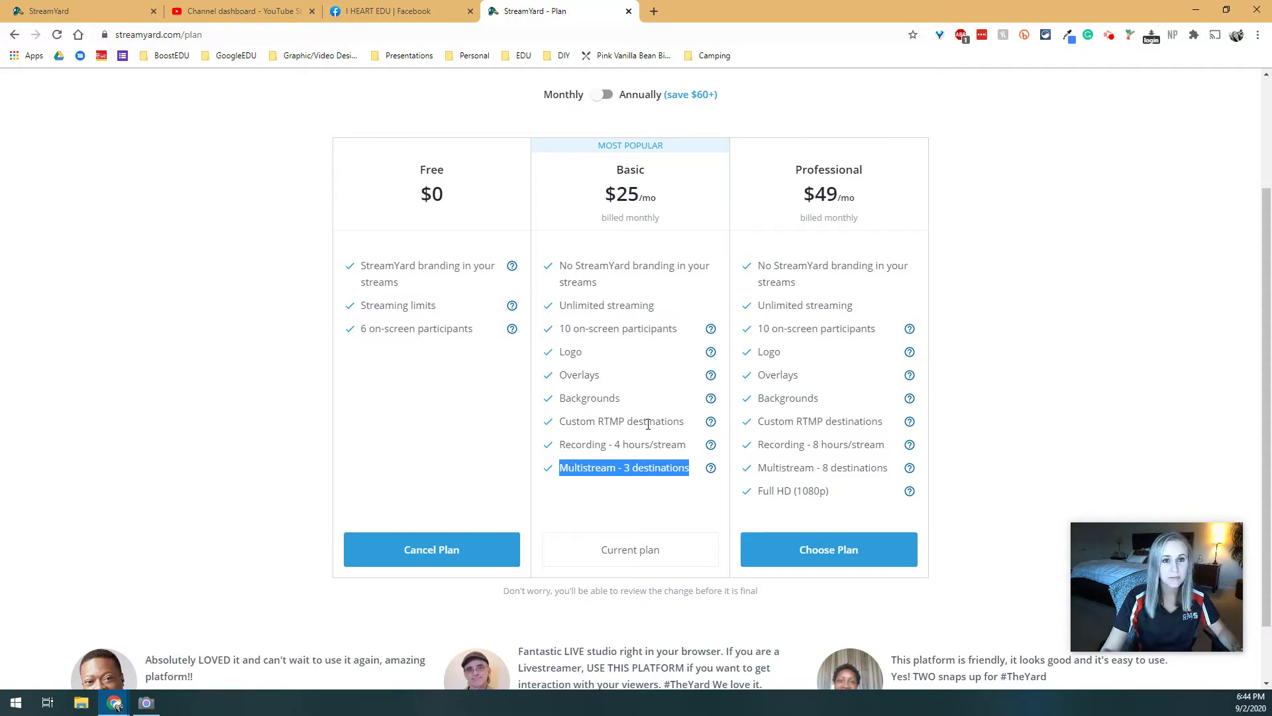
click(640, 391)
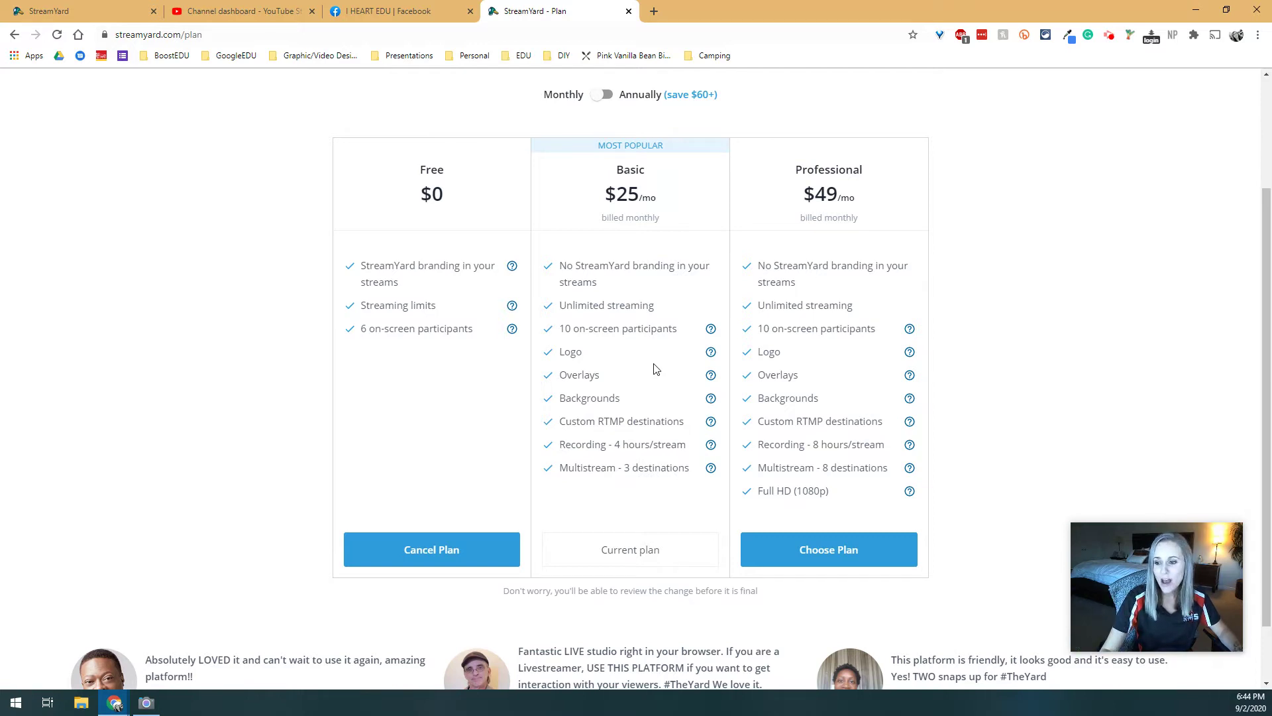
scroll(655, 368, up, 2)
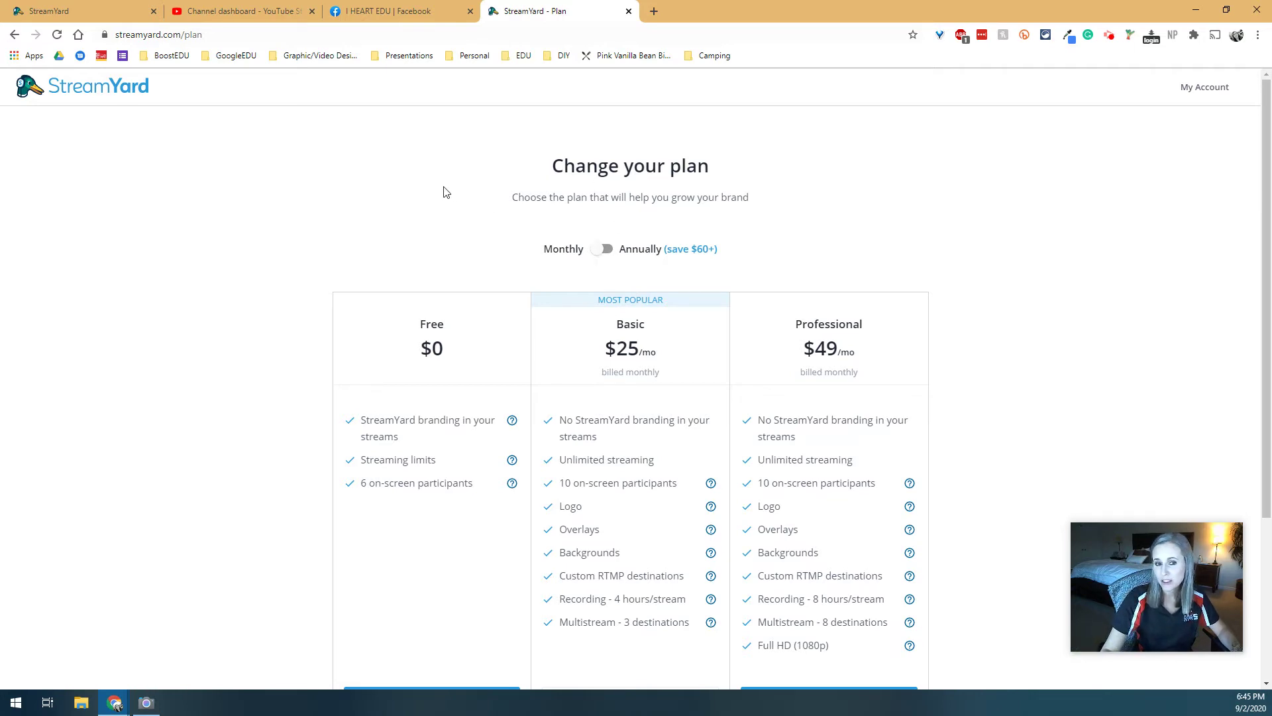
Review the latest past broadcast's actions menu, then return to Upcoming Broadcasts
click(131, 80)
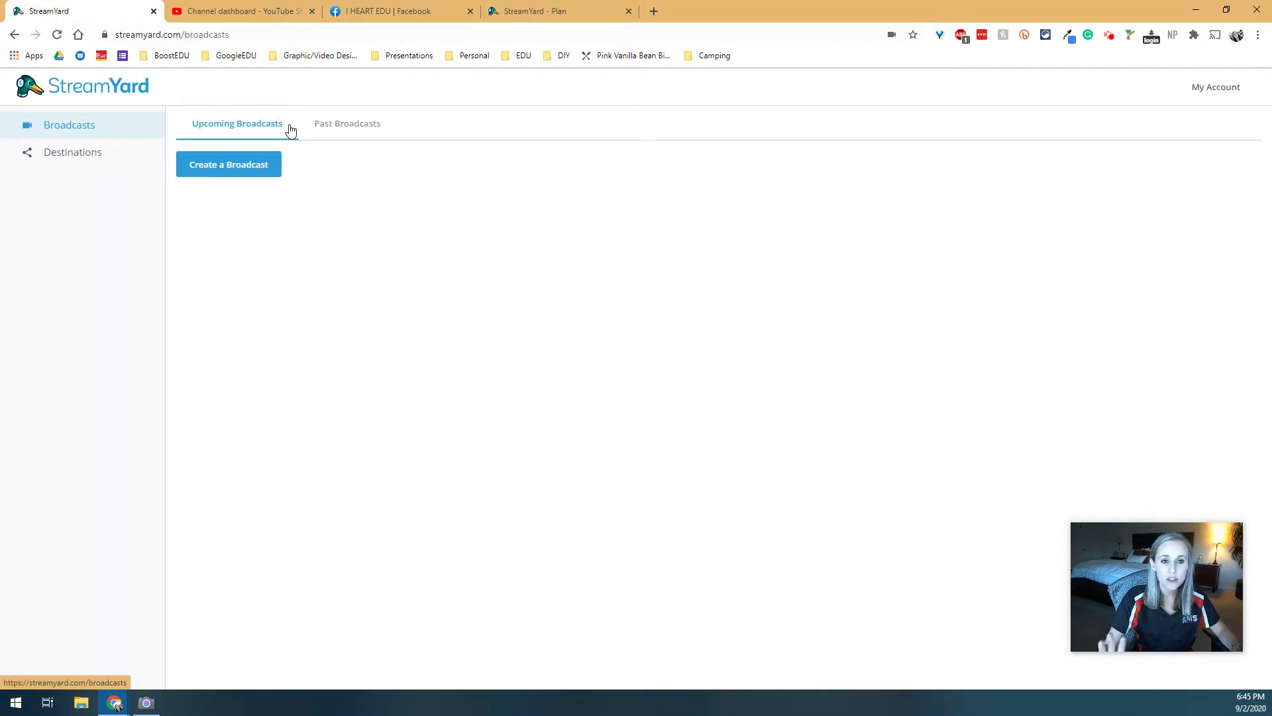
click(333, 128)
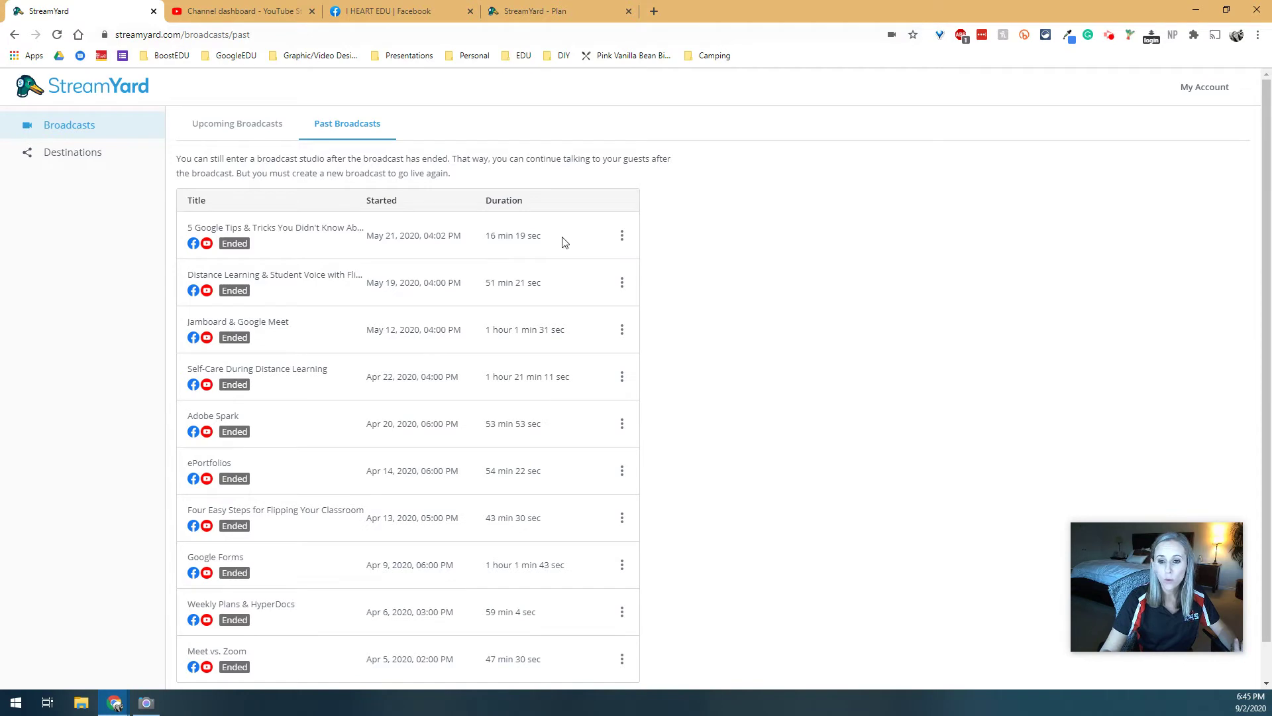
click(621, 238)
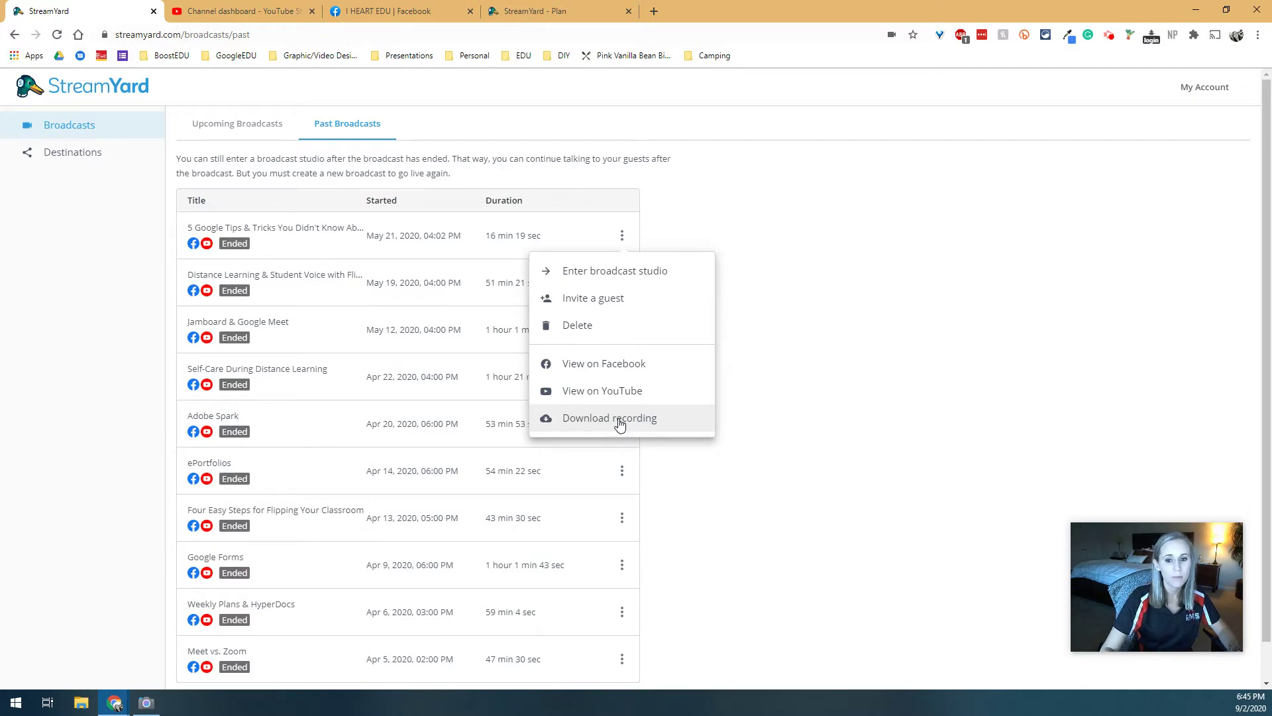
click(795, 353)
click(247, 123)
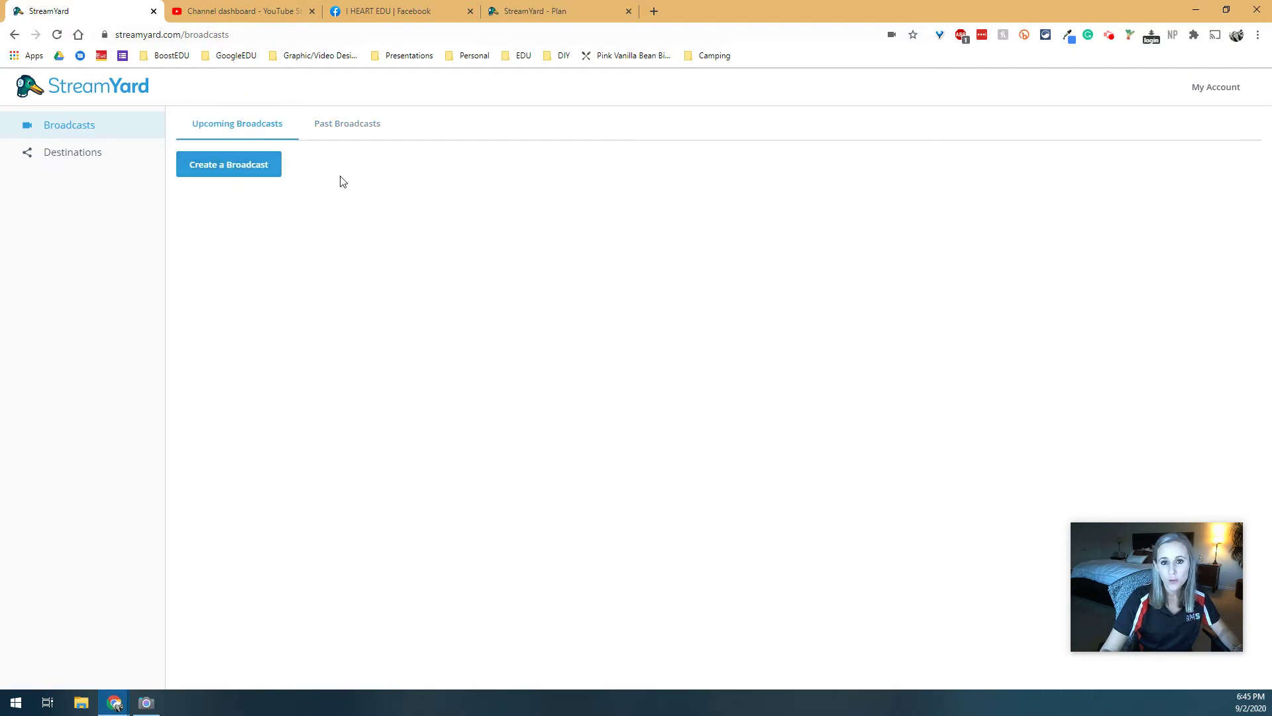
View the connected destinations and the Add a Destination platform list, then return to Broadcasts
click(76, 152)
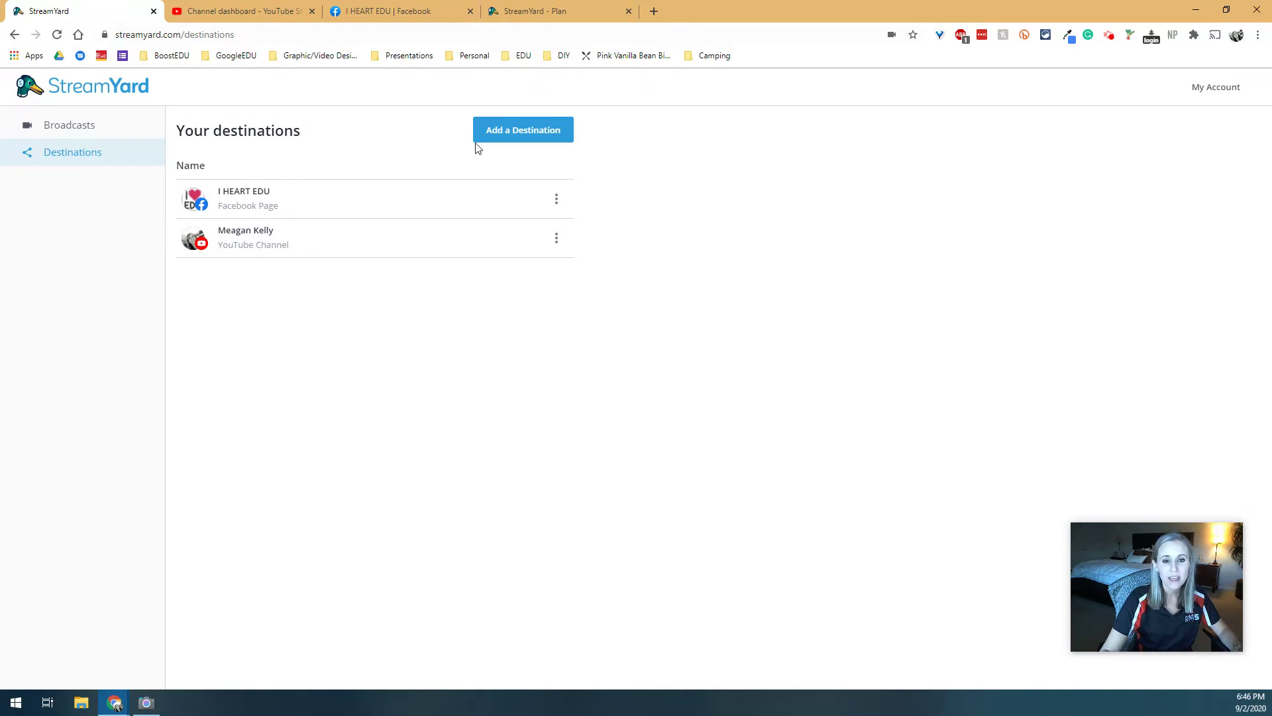
click(511, 144)
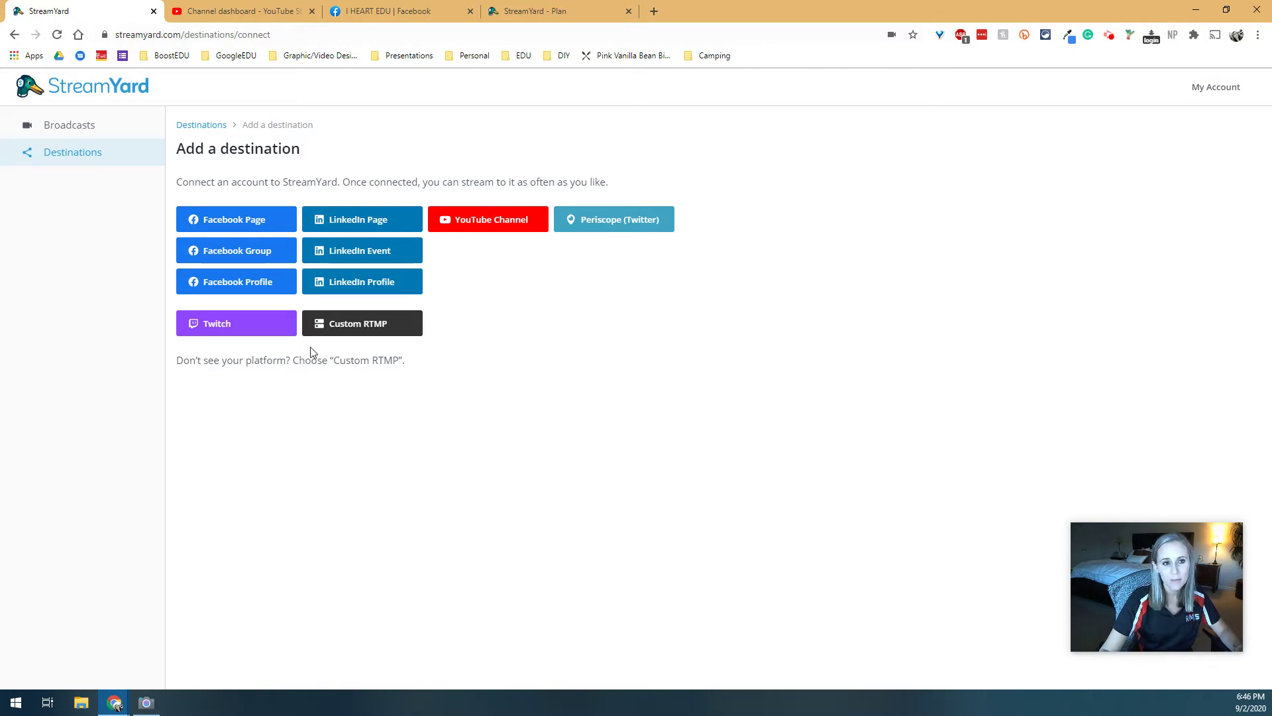
click(102, 127)
Create a Facebook and YouTube broadcast titled 'Test: This is for a Blog Post', scheduled for later
click(246, 166)
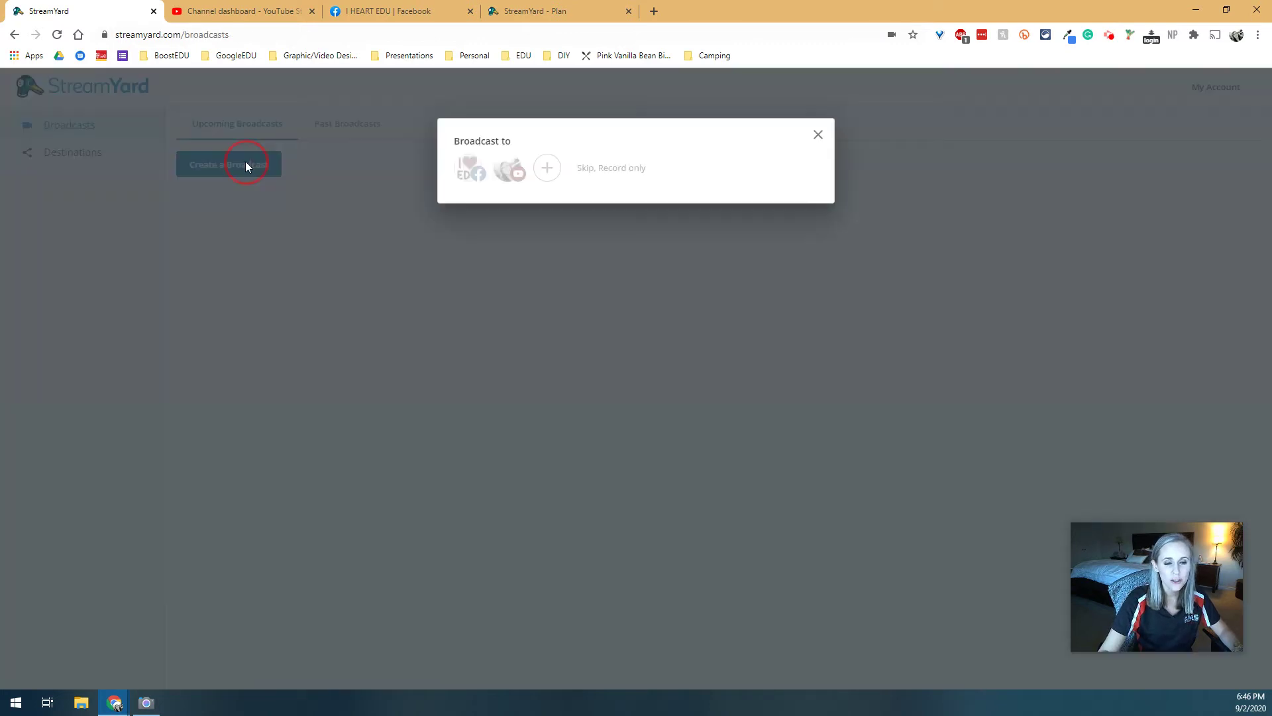
click(473, 173)
click(510, 171)
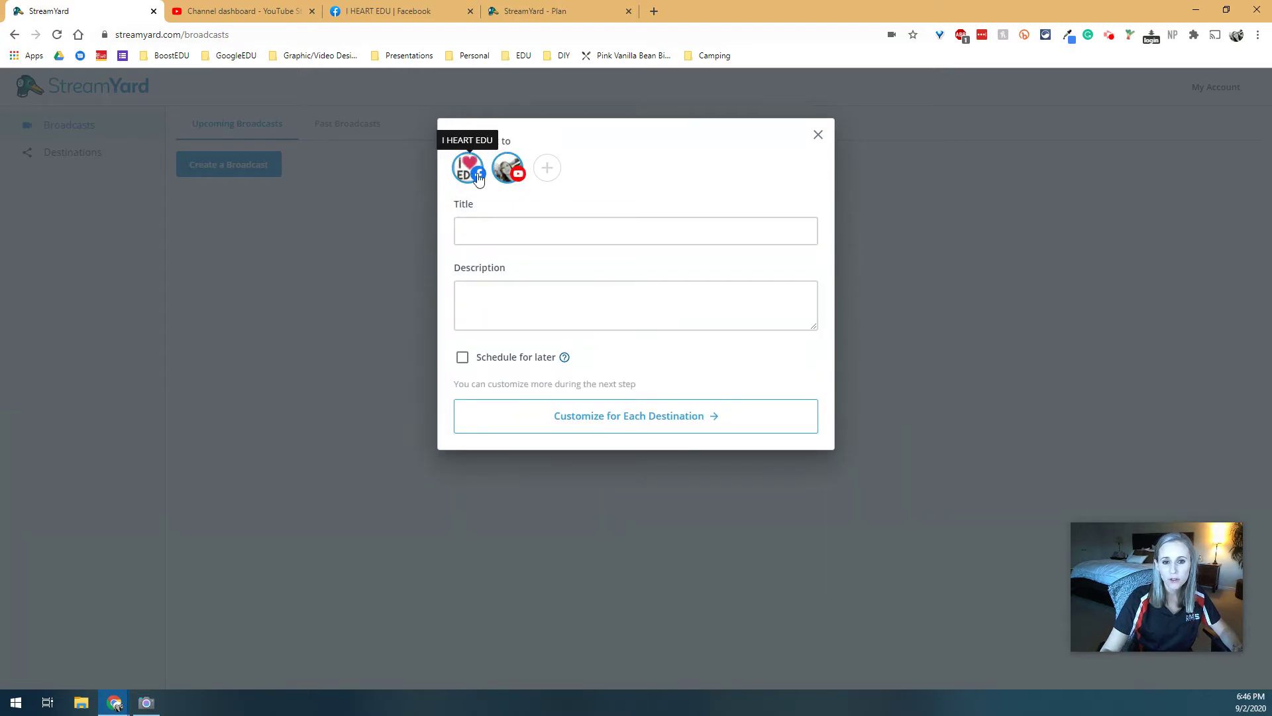
click(510, 225)
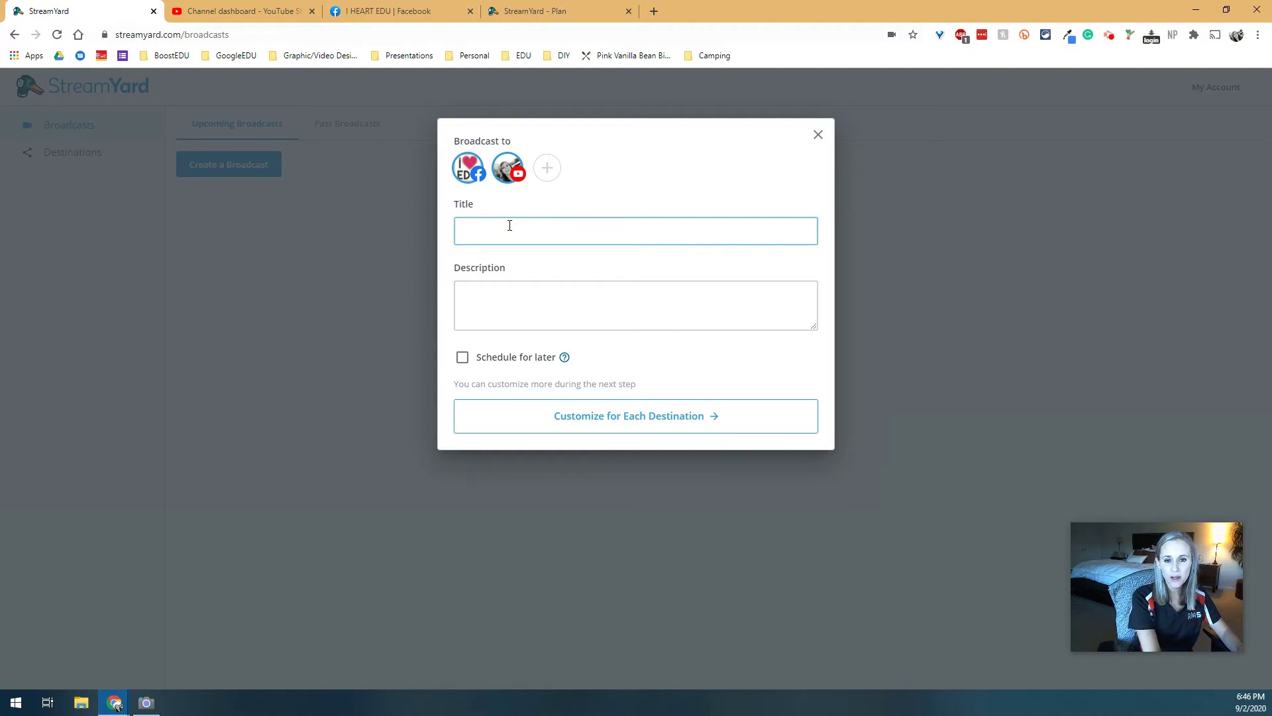
text(Test:)
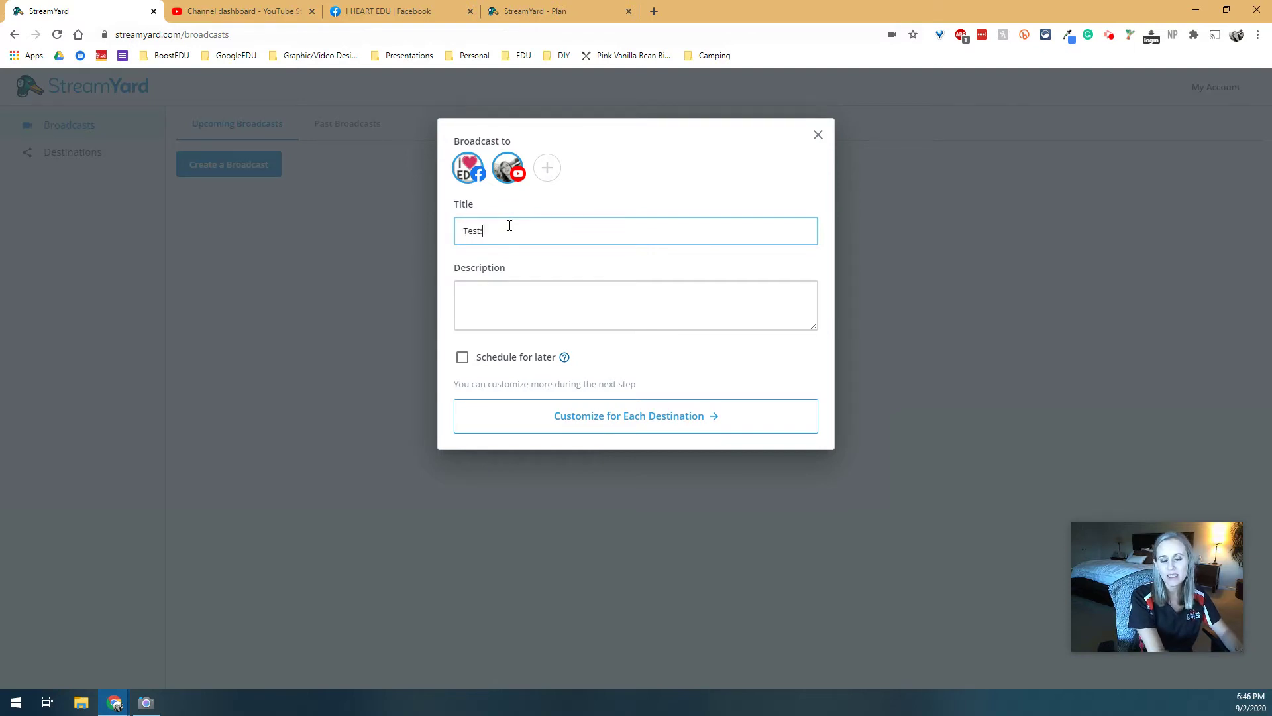
text( This is for )
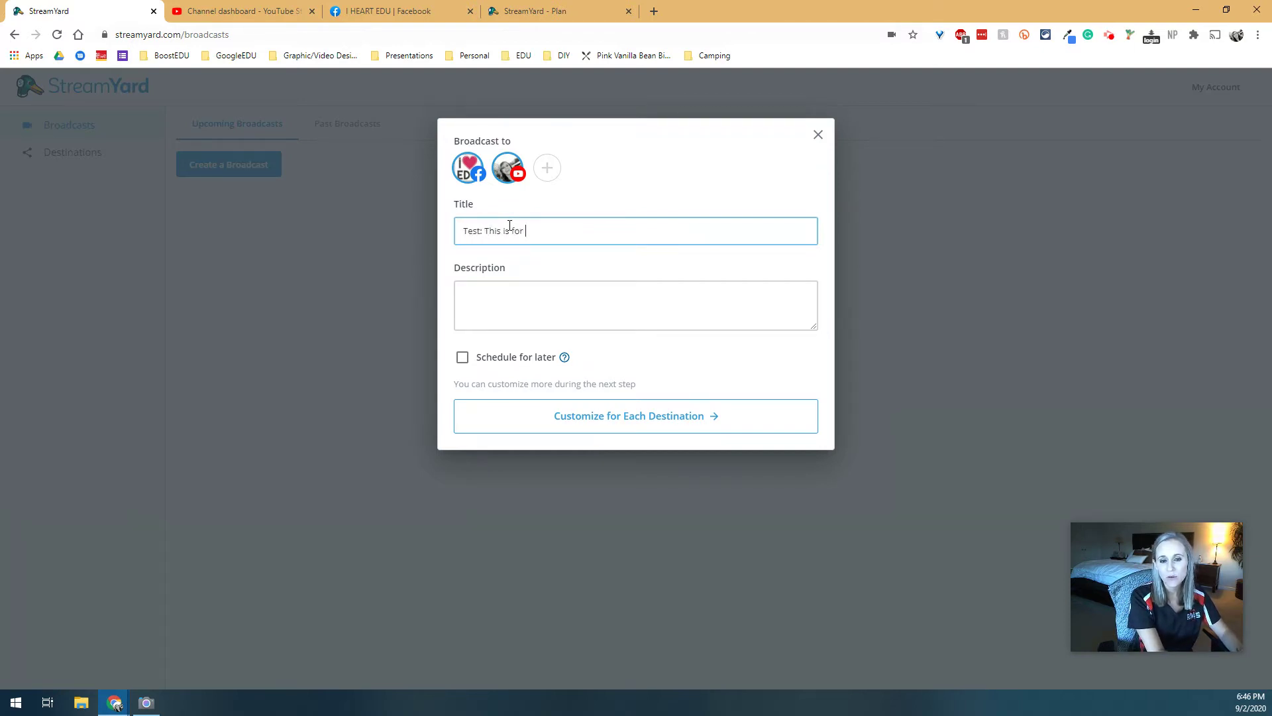
text(a BLlog Post)
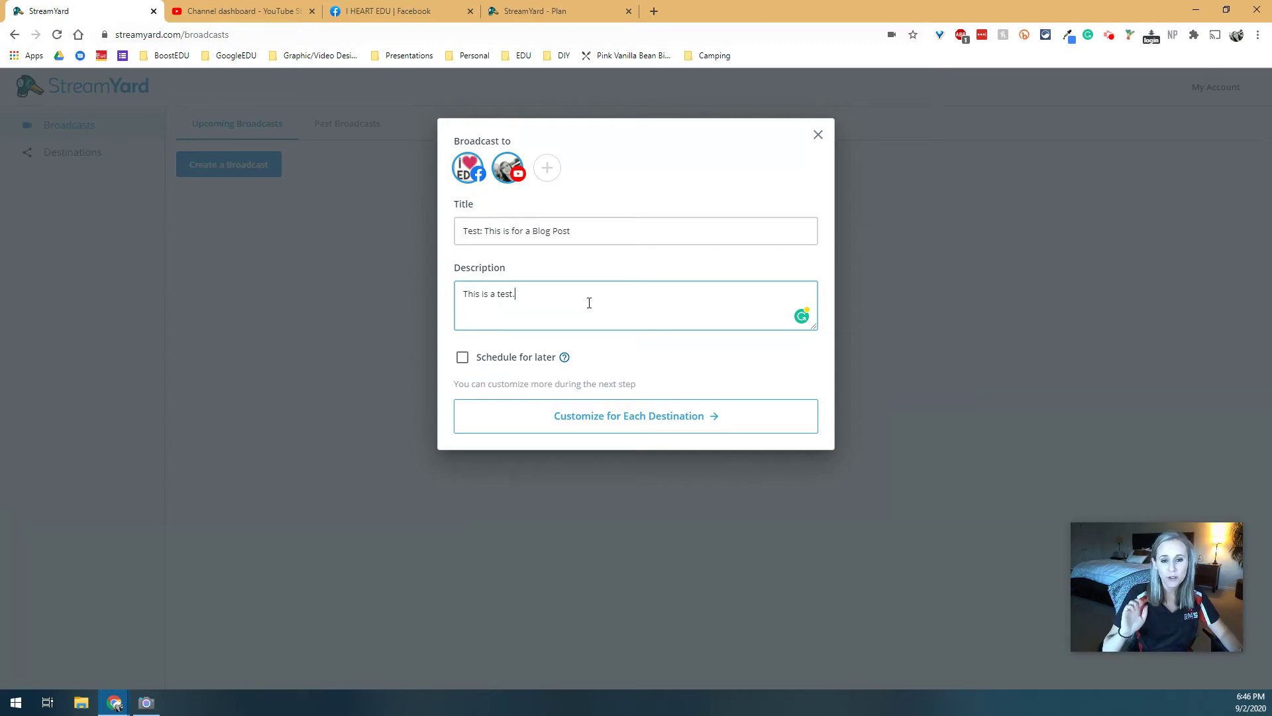
click(500, 358)
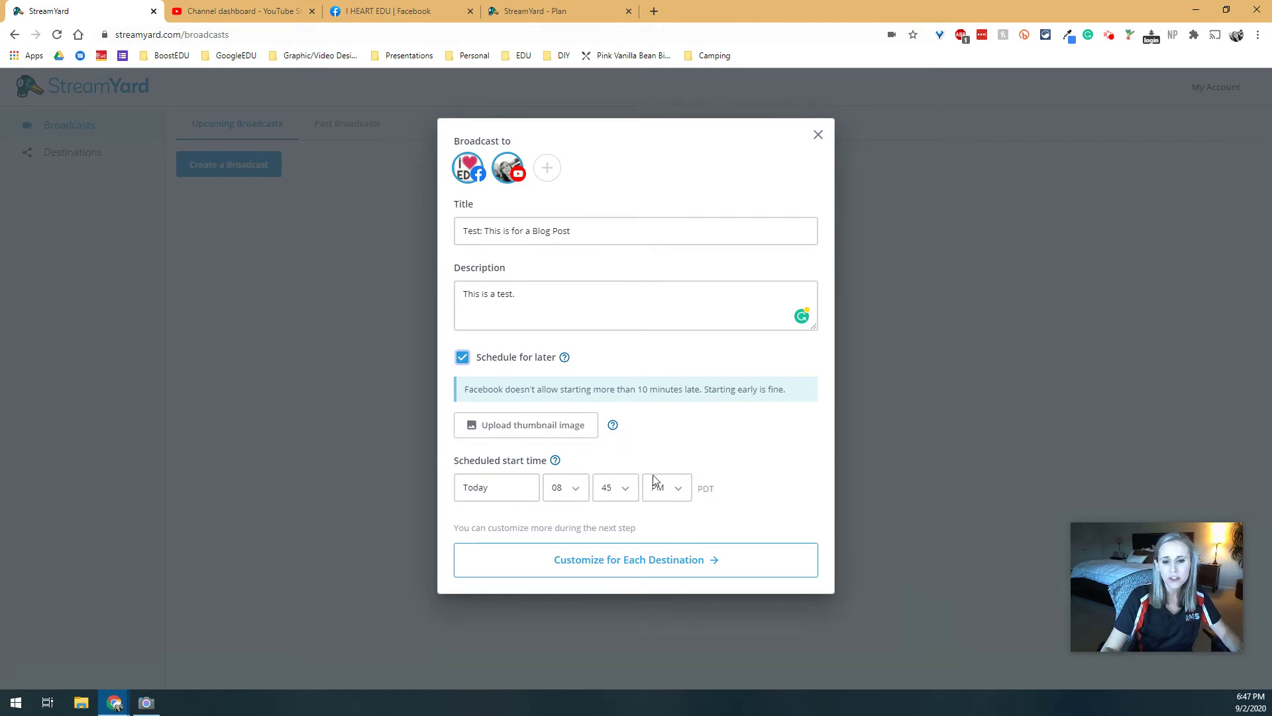
click(668, 569)
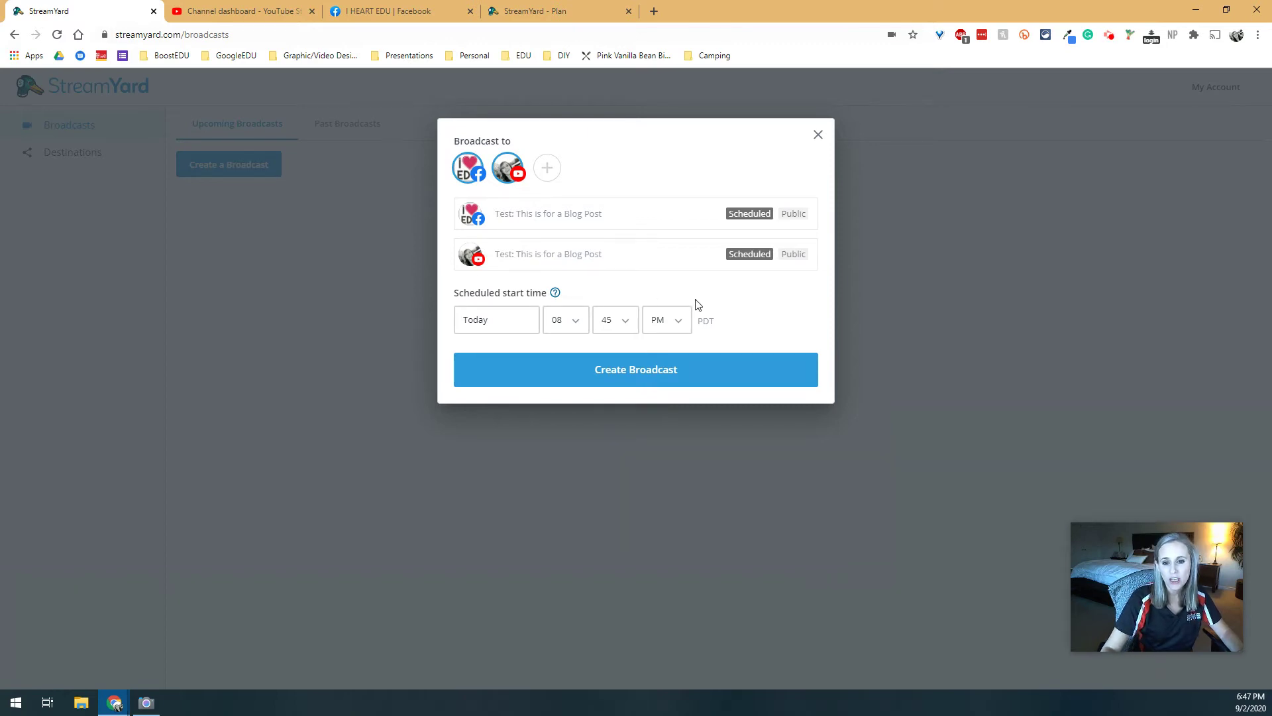
click(670, 378)
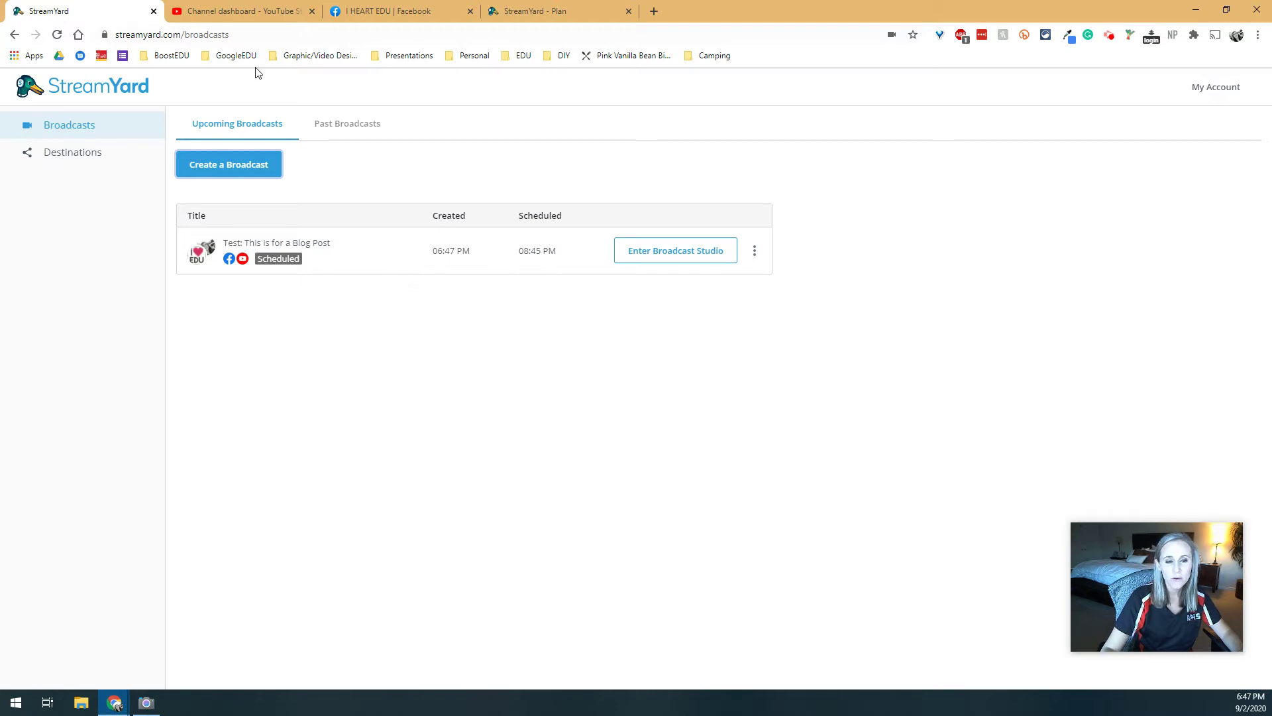
click(223, 8)
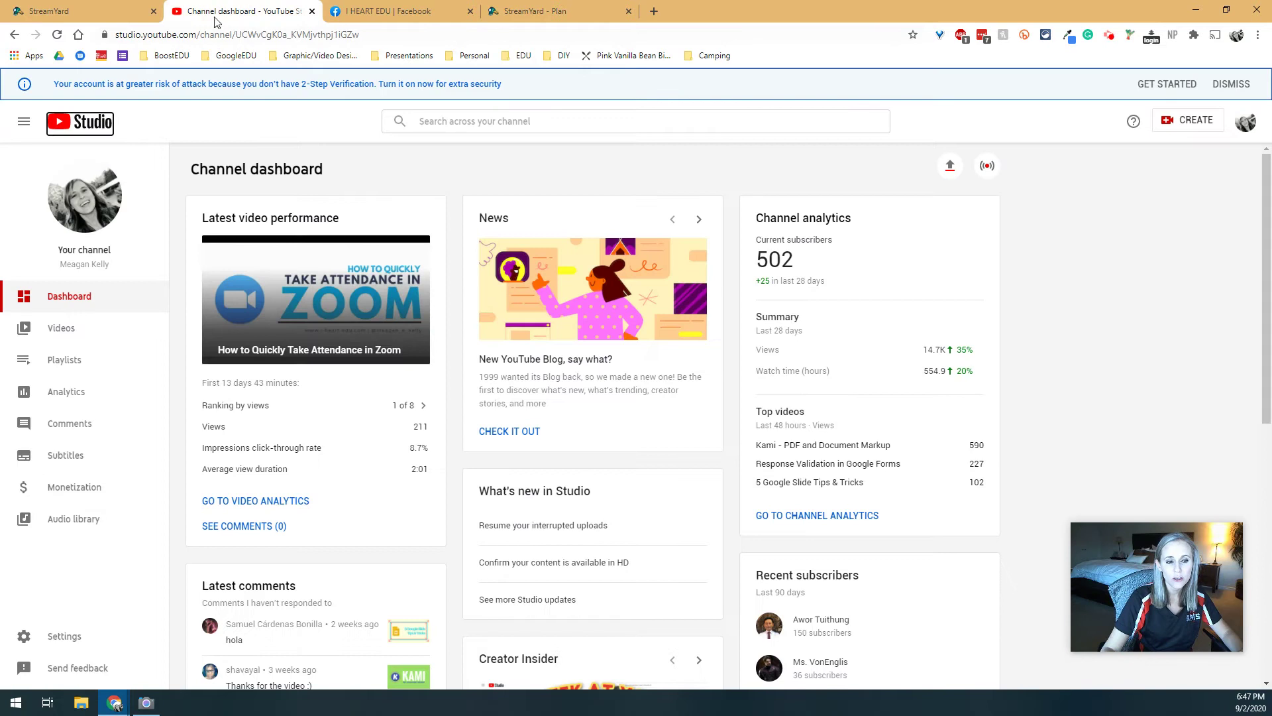
Confirm YouTube Studio's Live videos list shows the broadcast as Upcoming on Sep 2, 2020
click(86, 331)
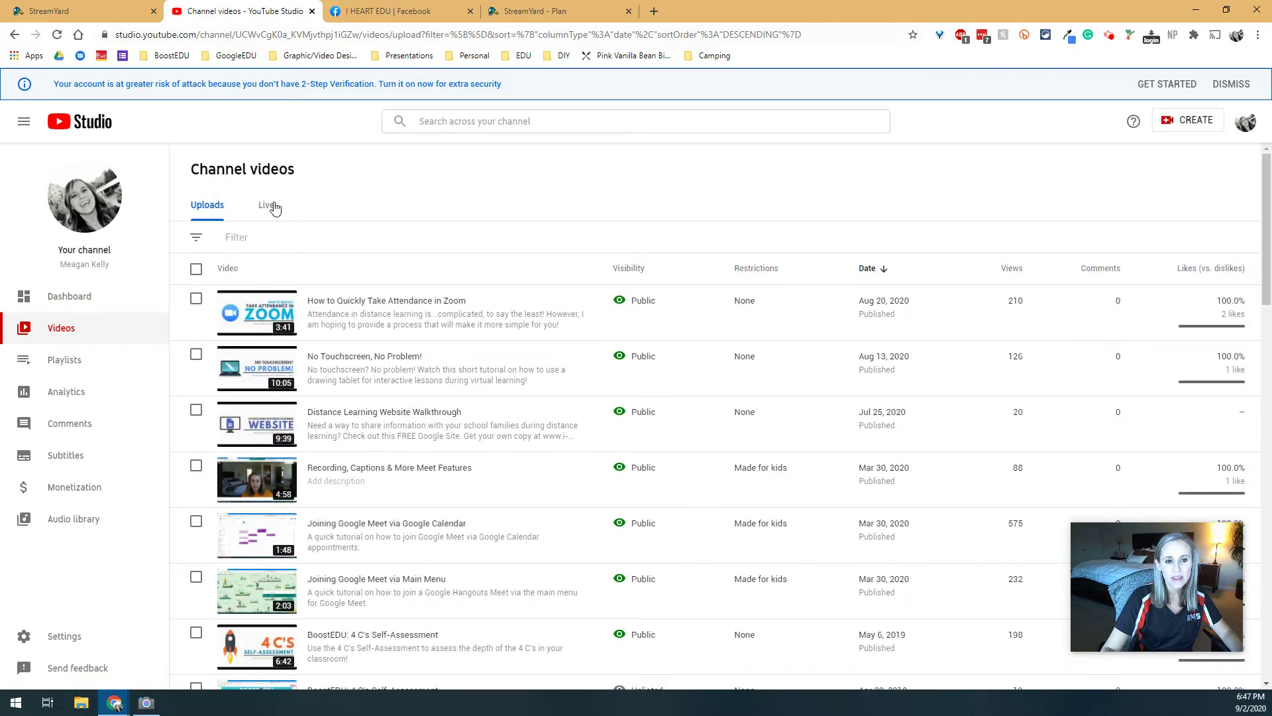
click(274, 207)
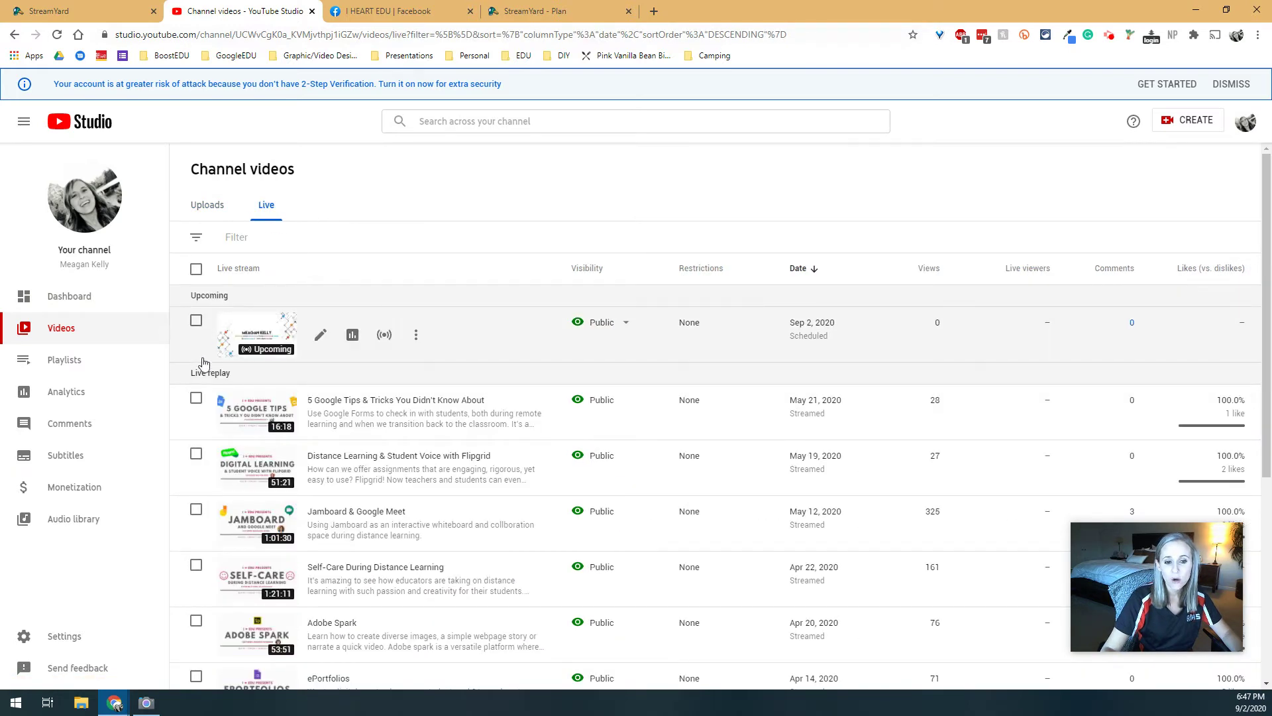
mouse_move(333, 364)
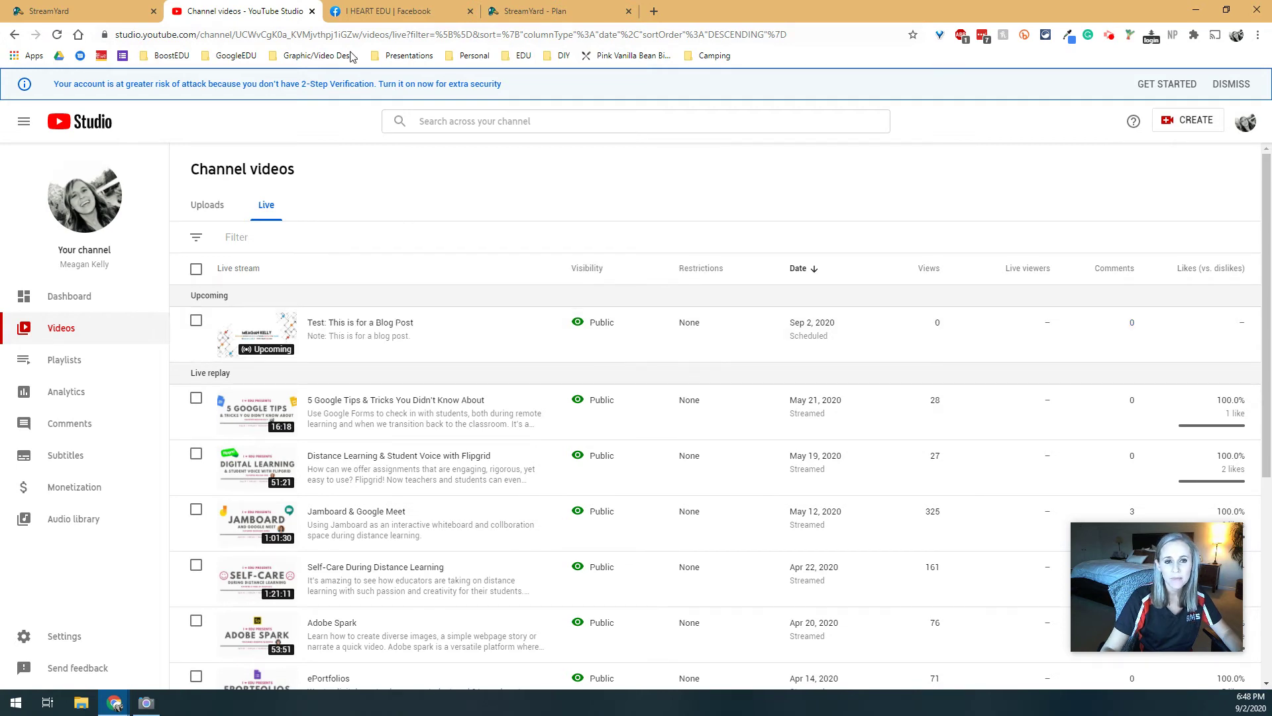
click(388, 11)
Reload the I HEART EDU Facebook page, then return to StreamYard's Upcoming Broadcasts list
right_click(365, 199)
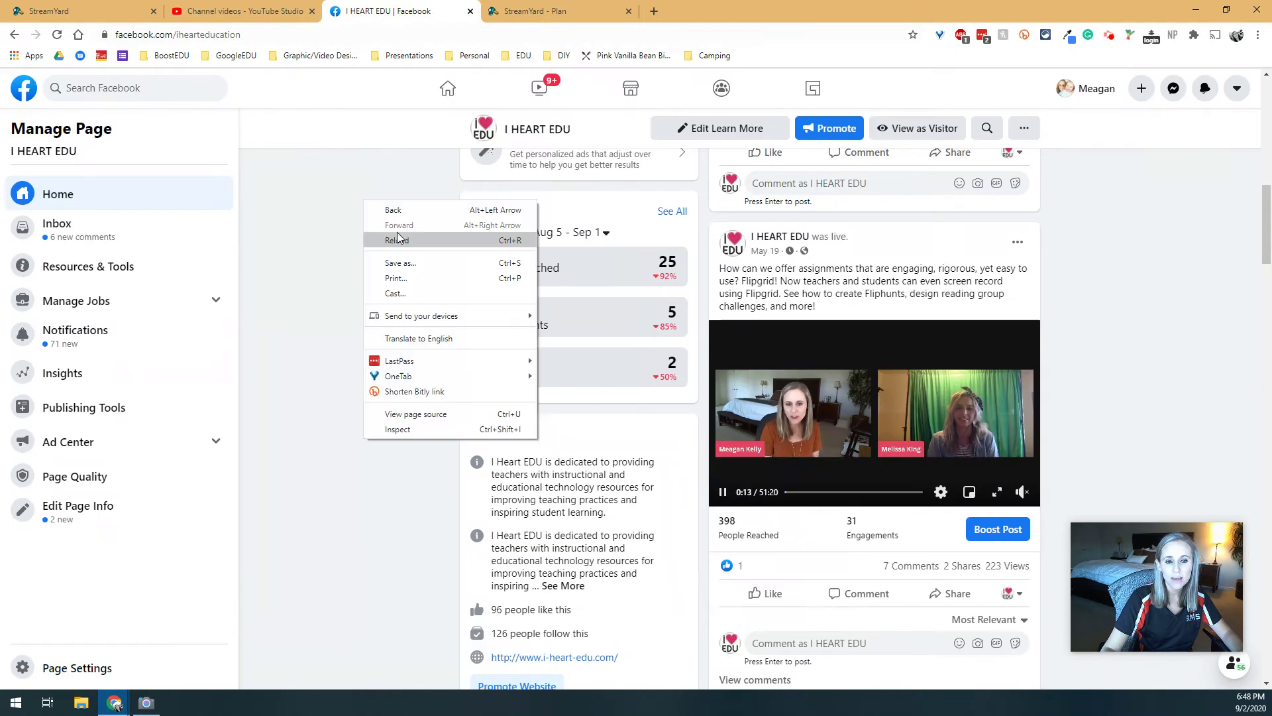
click(398, 236)
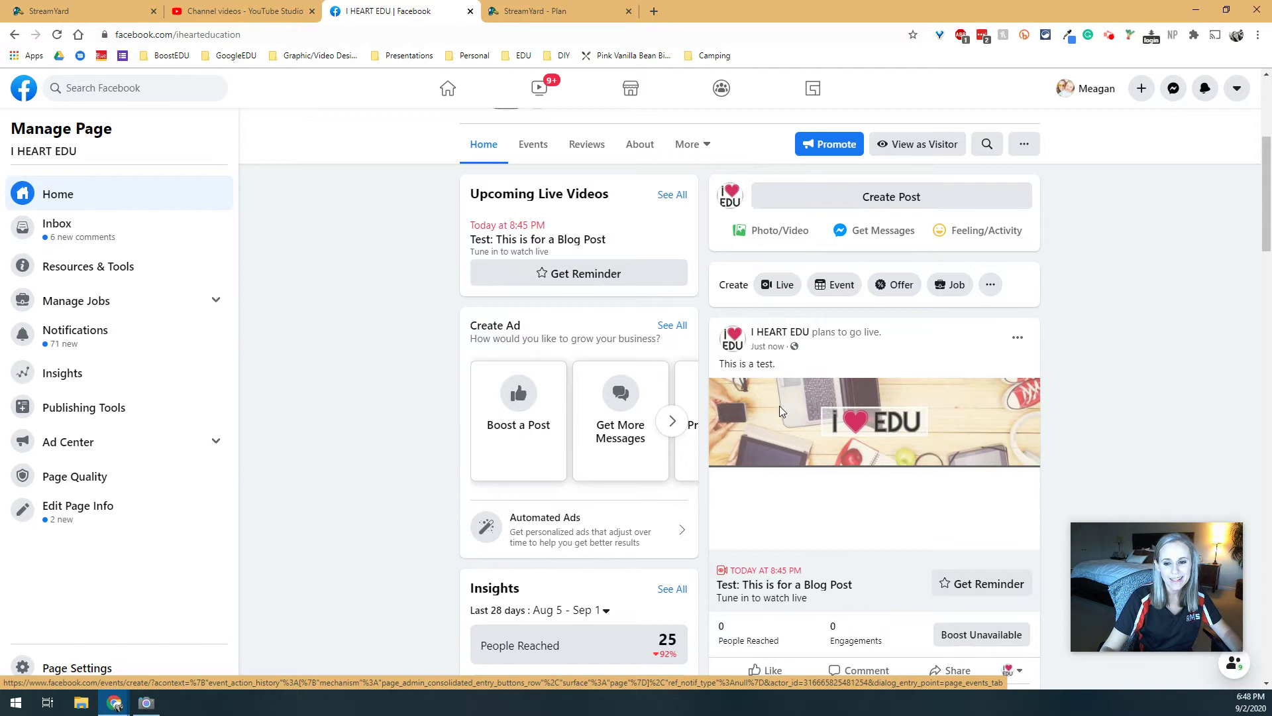
scroll(779, 406, down, 7)
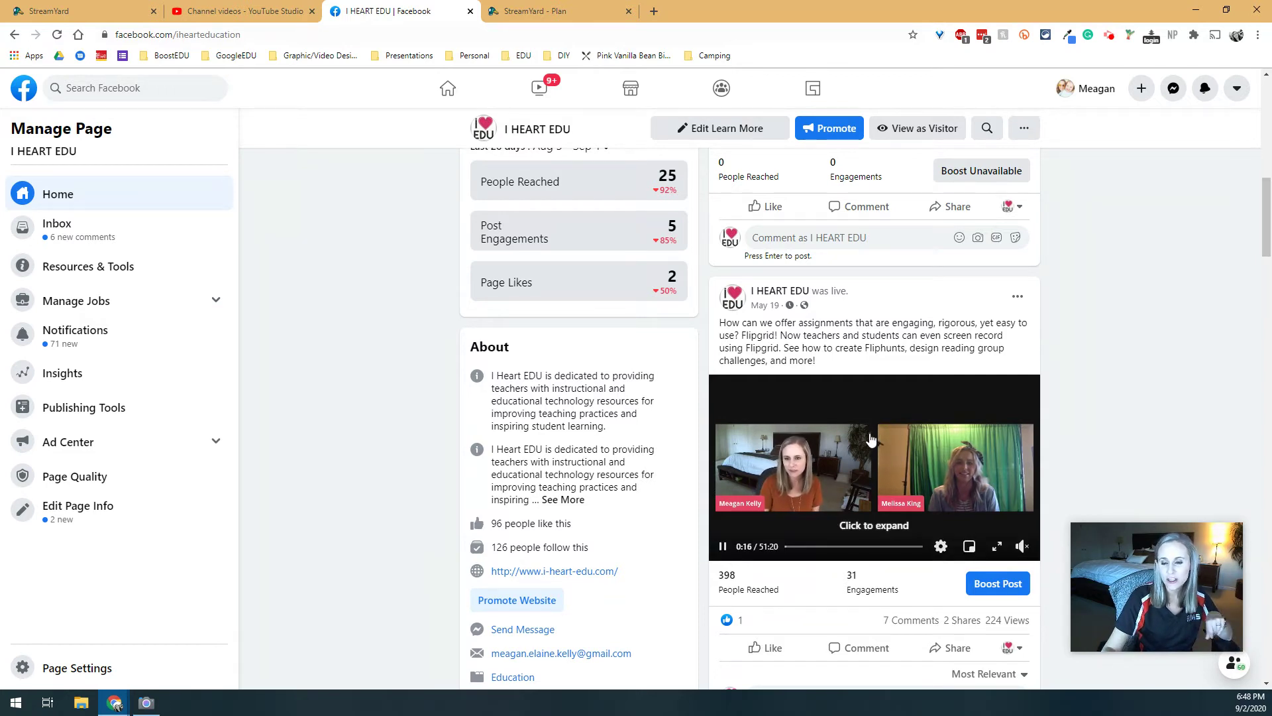
click(251, 5)
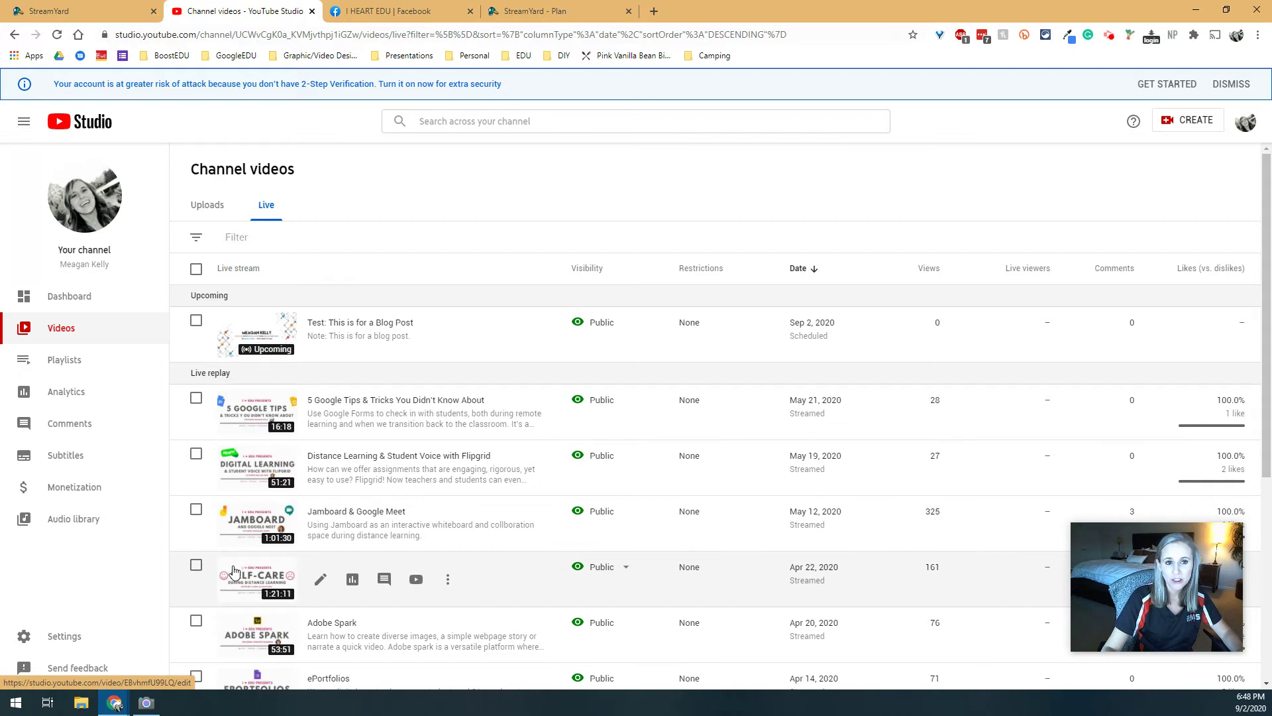
click(59, 6)
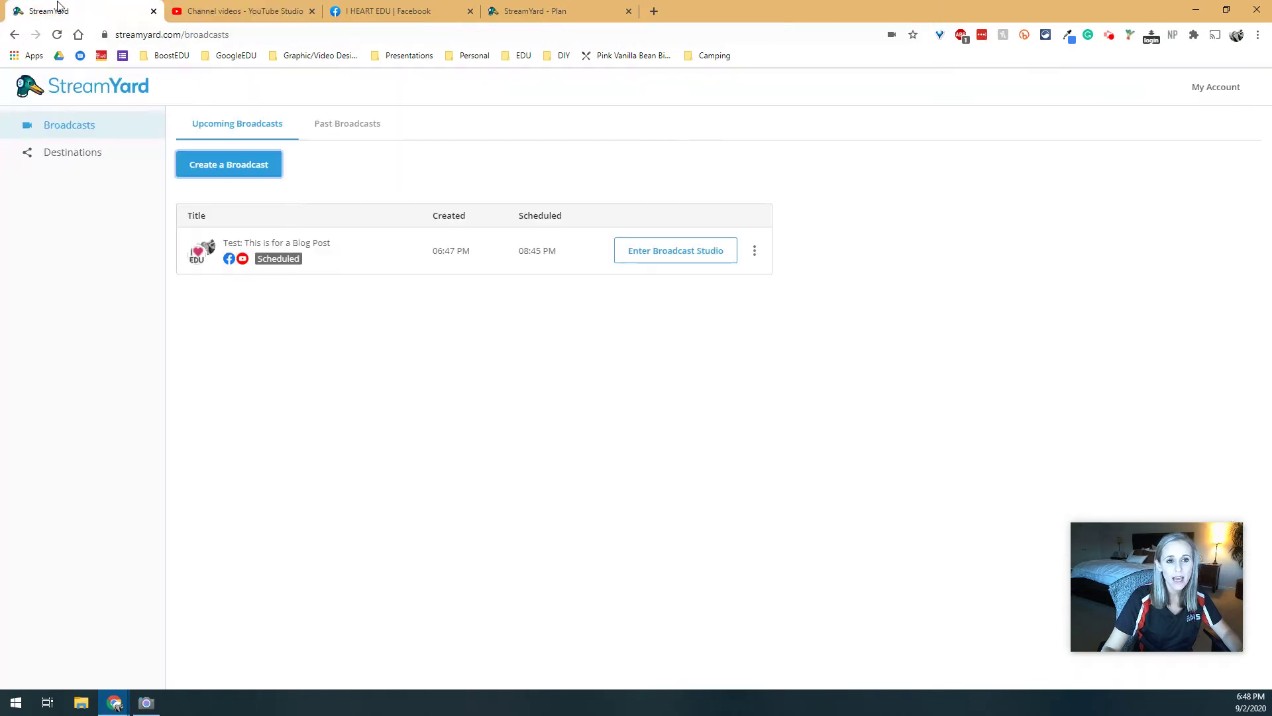
Open the test broadcast's camera check and toggle mute and camera off and back on
click(640, 258)
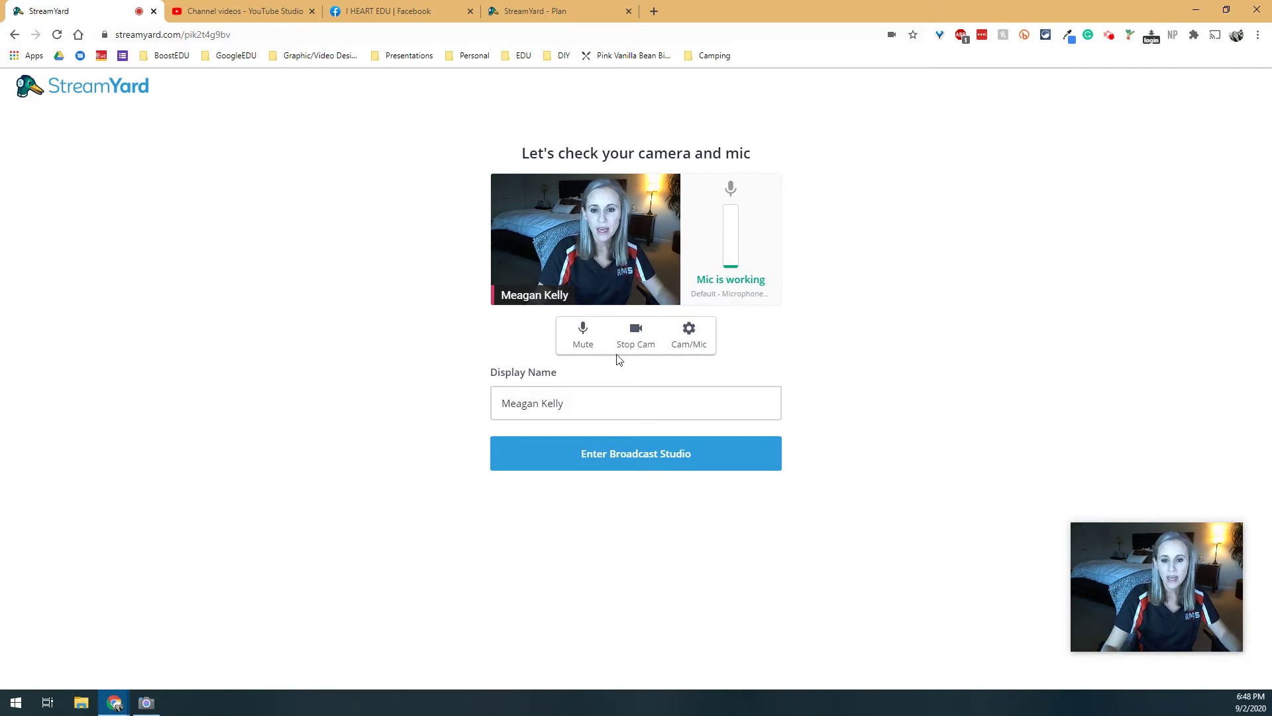
click(594, 342)
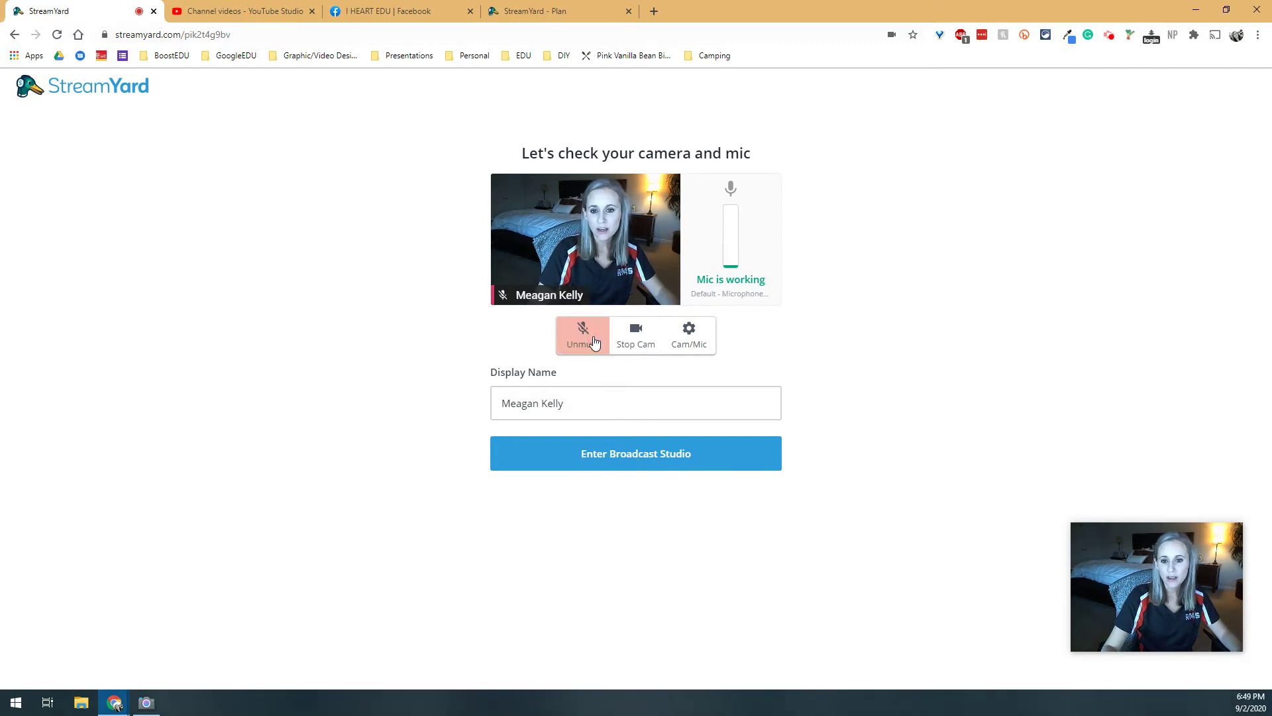
click(595, 342)
click(634, 343)
click(633, 343)
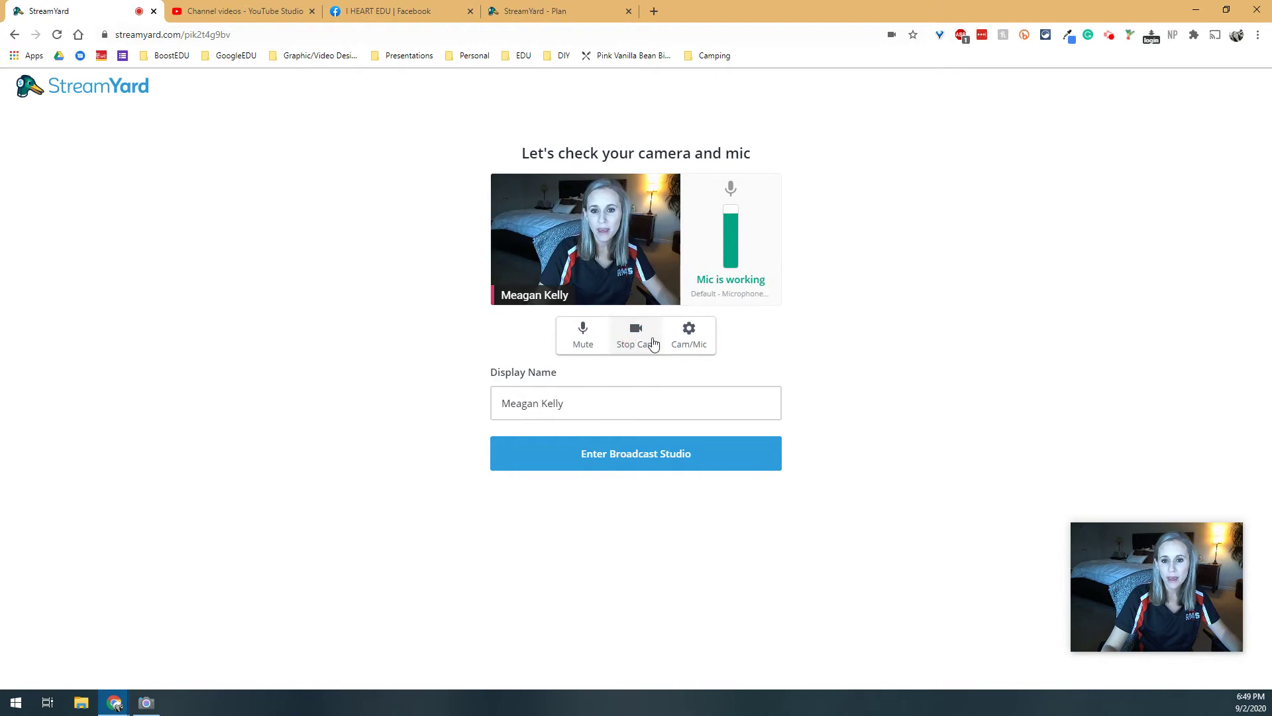
Browse the Camera, Audio and Green Screen settings, then enter the broadcast studio
click(689, 337)
click(422, 245)
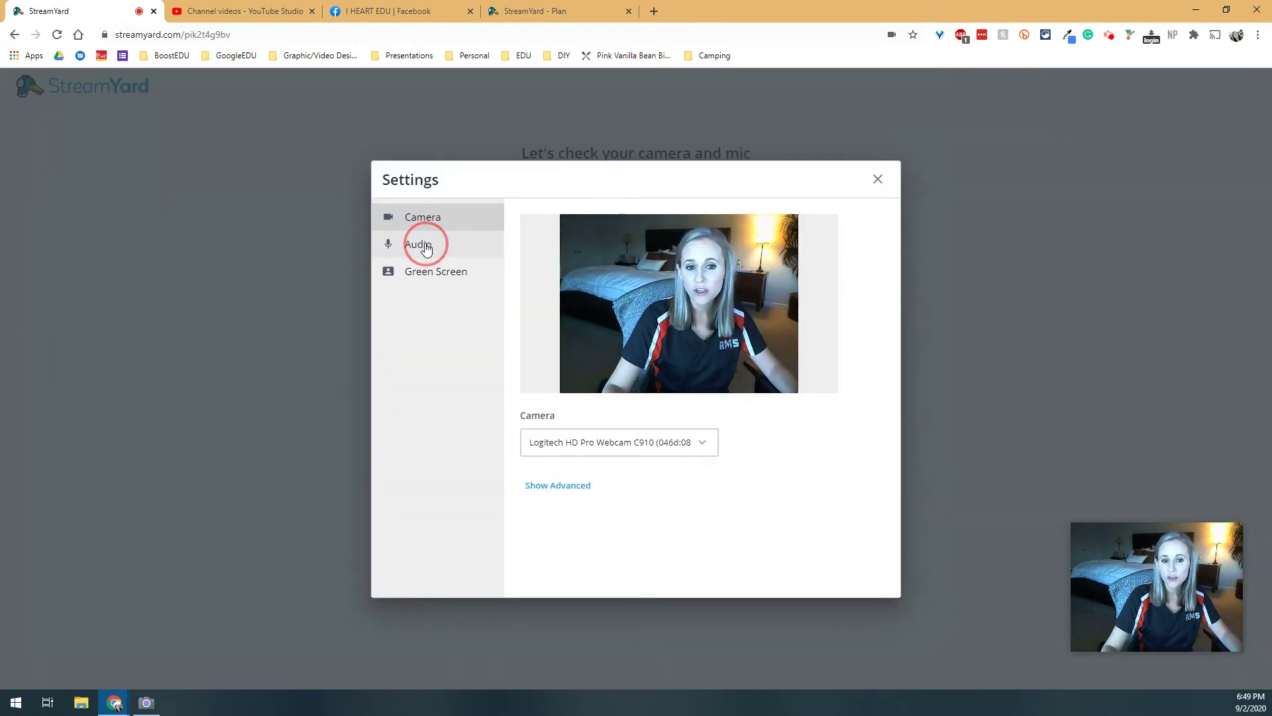
click(424, 275)
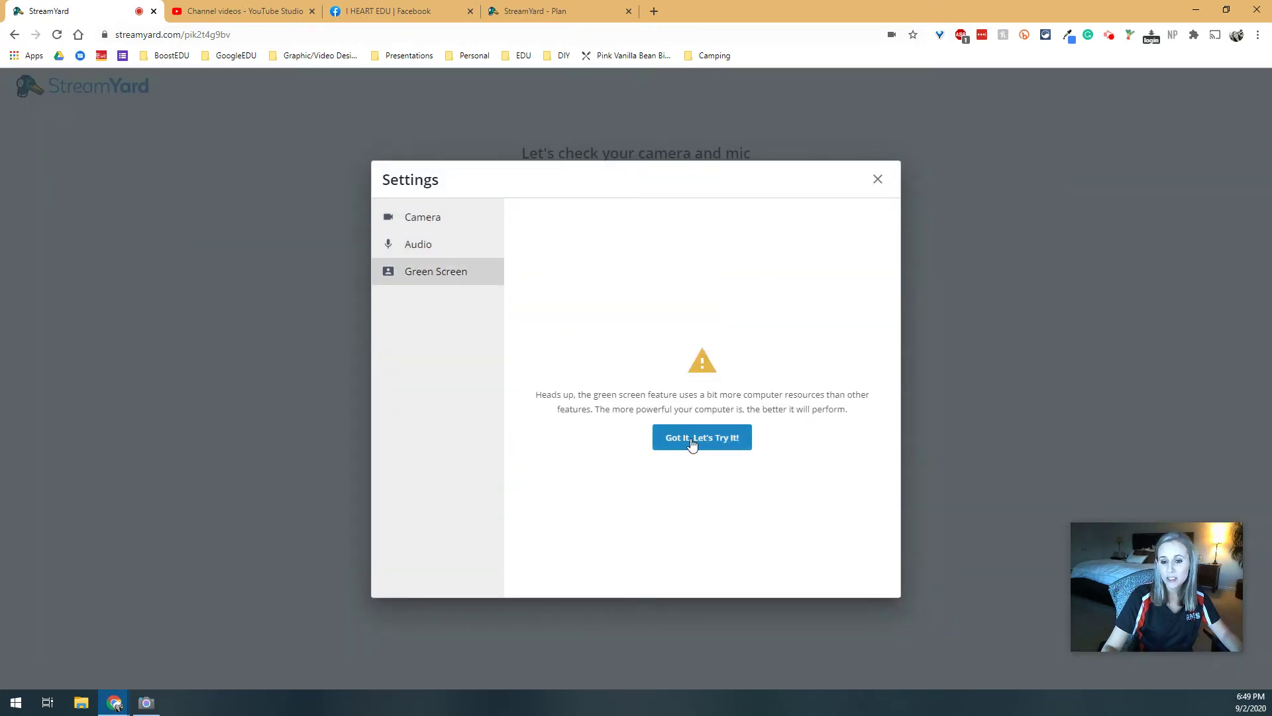
click(412, 228)
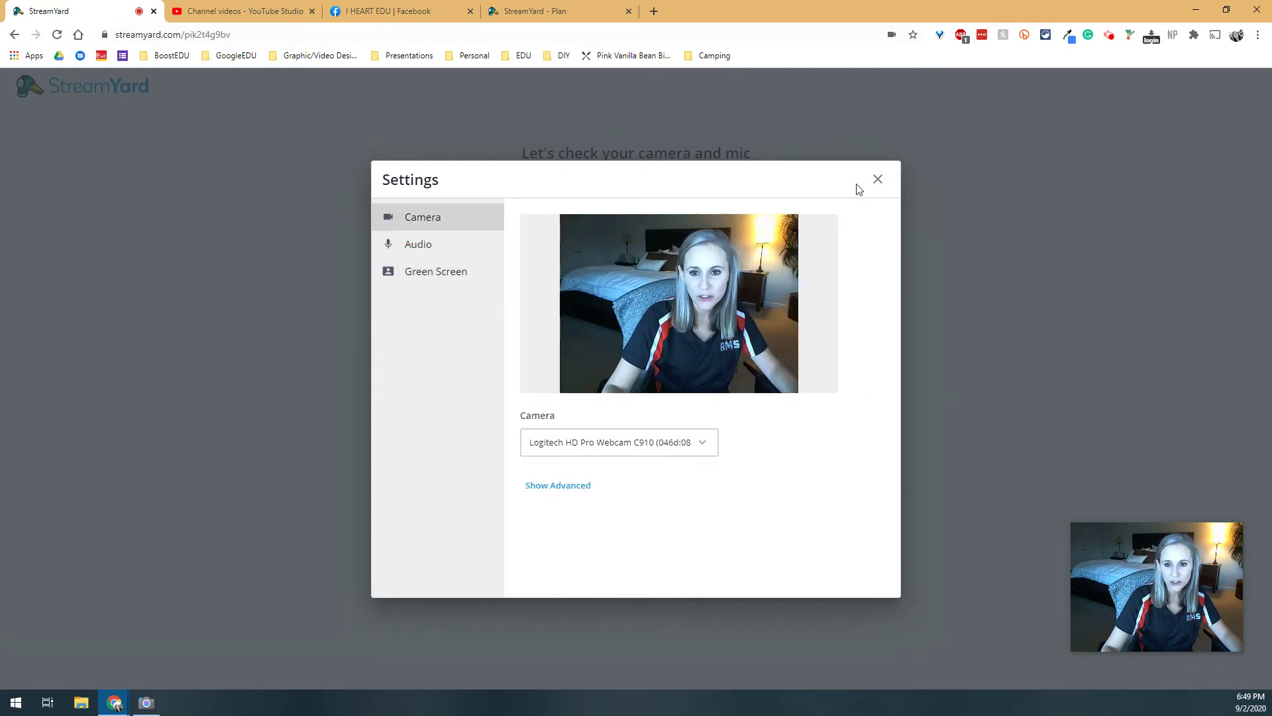
click(889, 191)
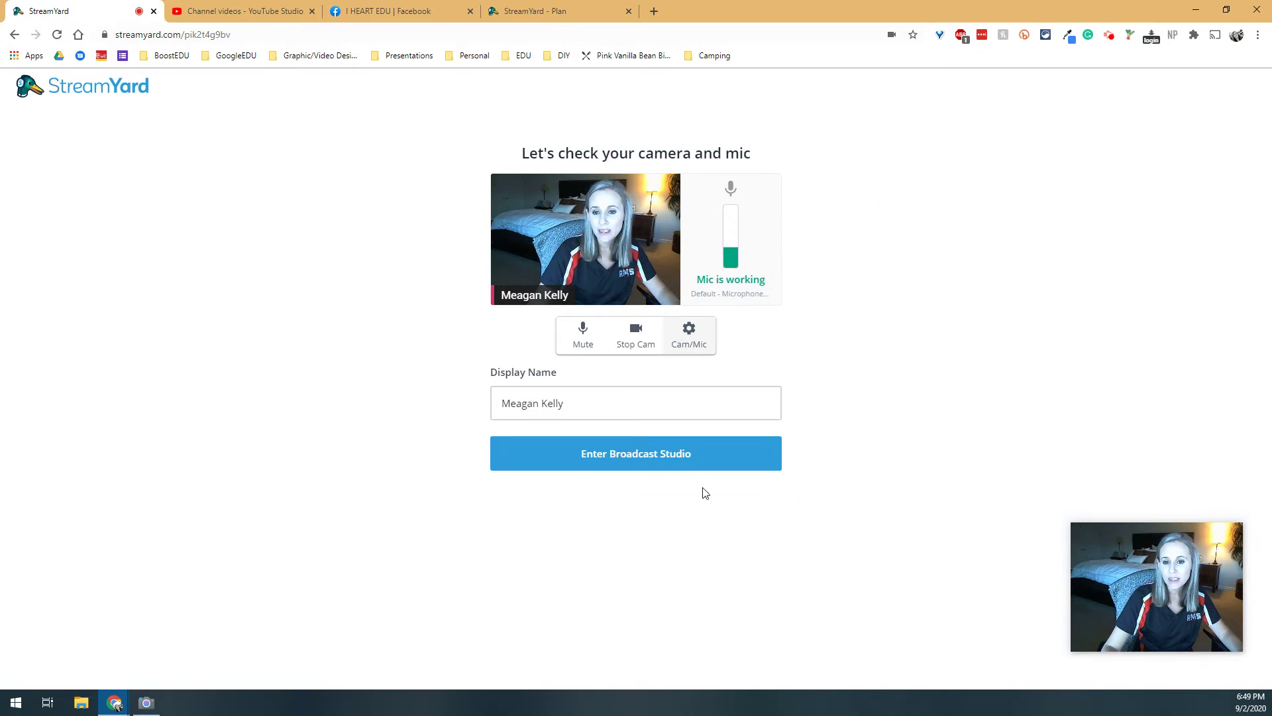
click(632, 466)
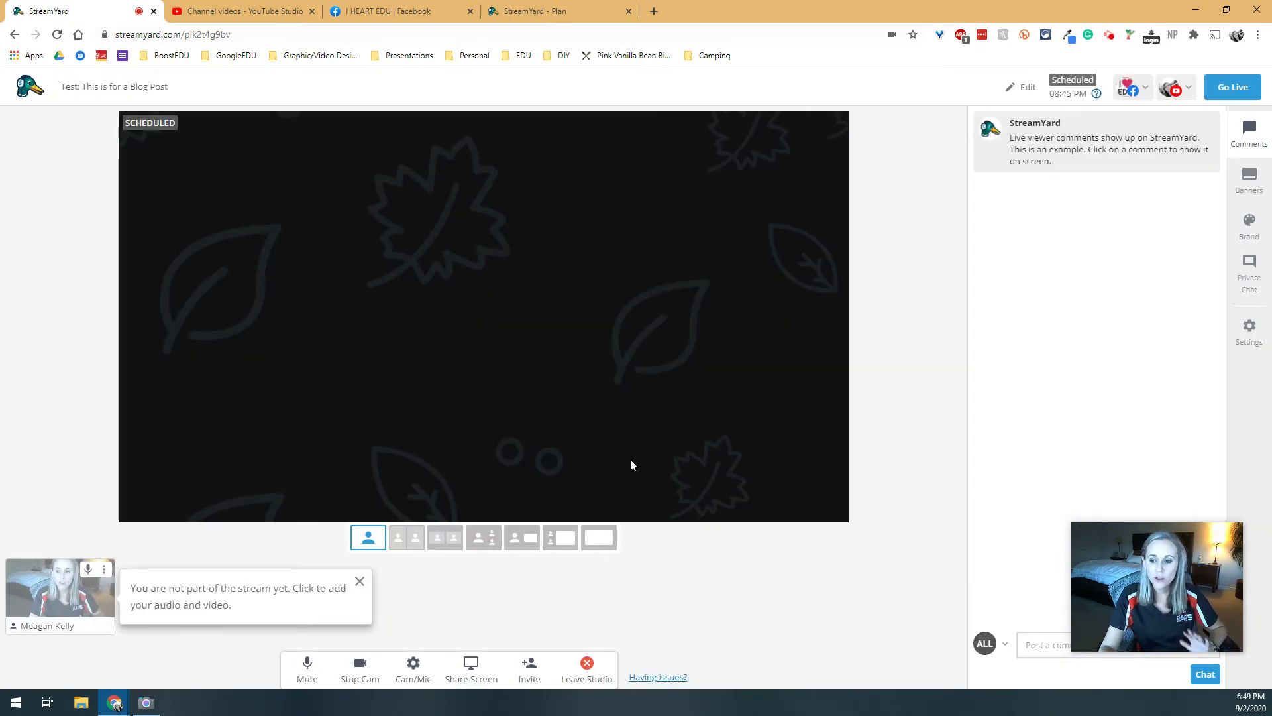
Add the host's camera to the stage and bring up the guest invitation dialog
mouse_move(1199, 603)
drag(1199, 604, 1167, 564)
mouse_move(62, 607)
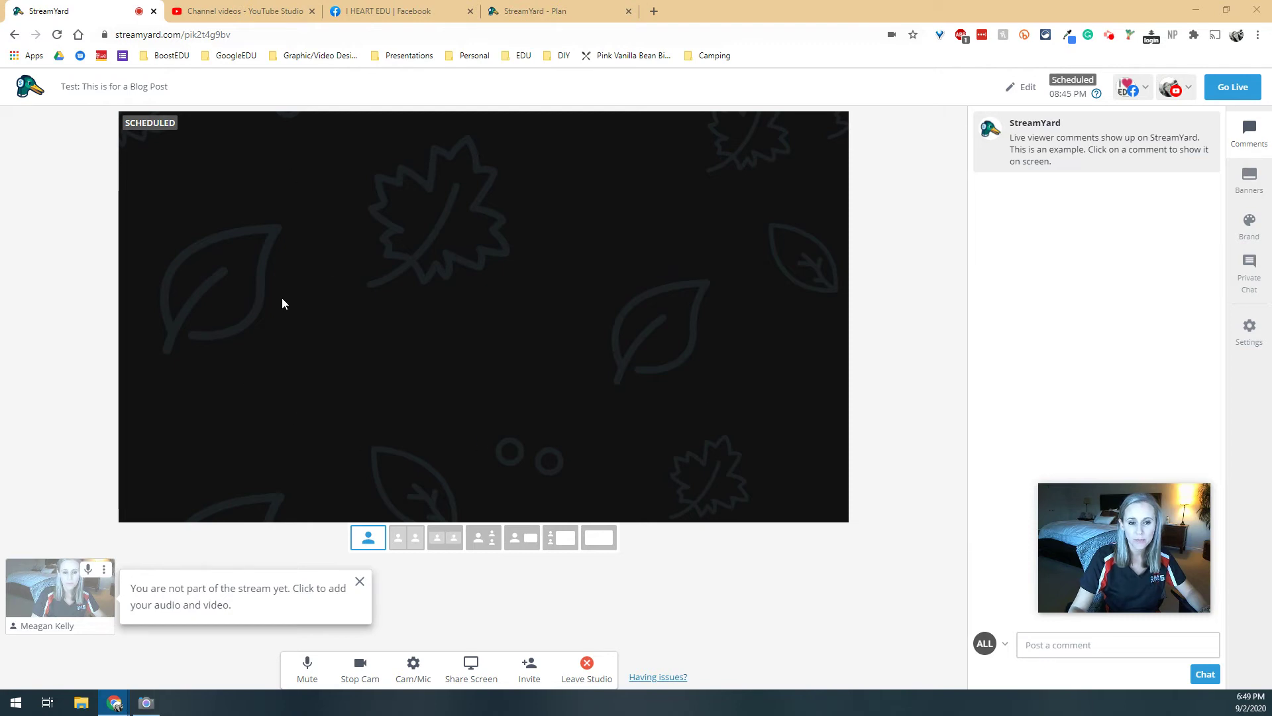
click(57, 601)
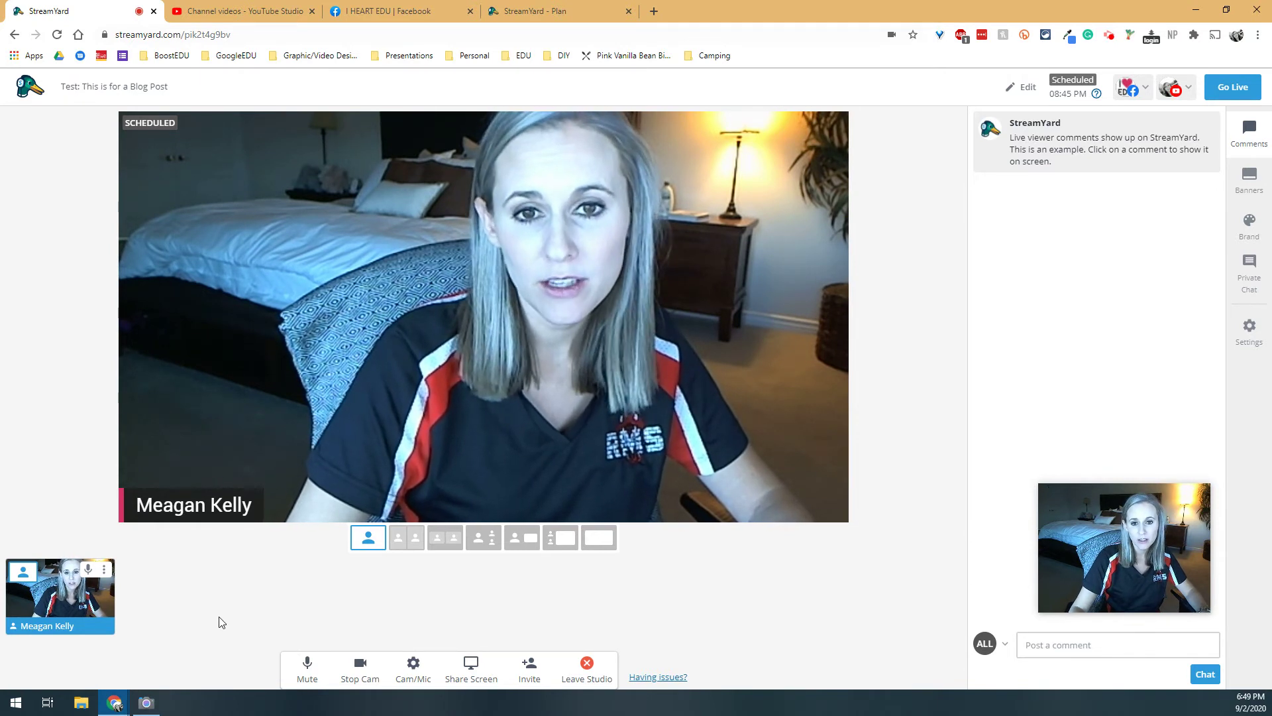
mouse_move(111, 597)
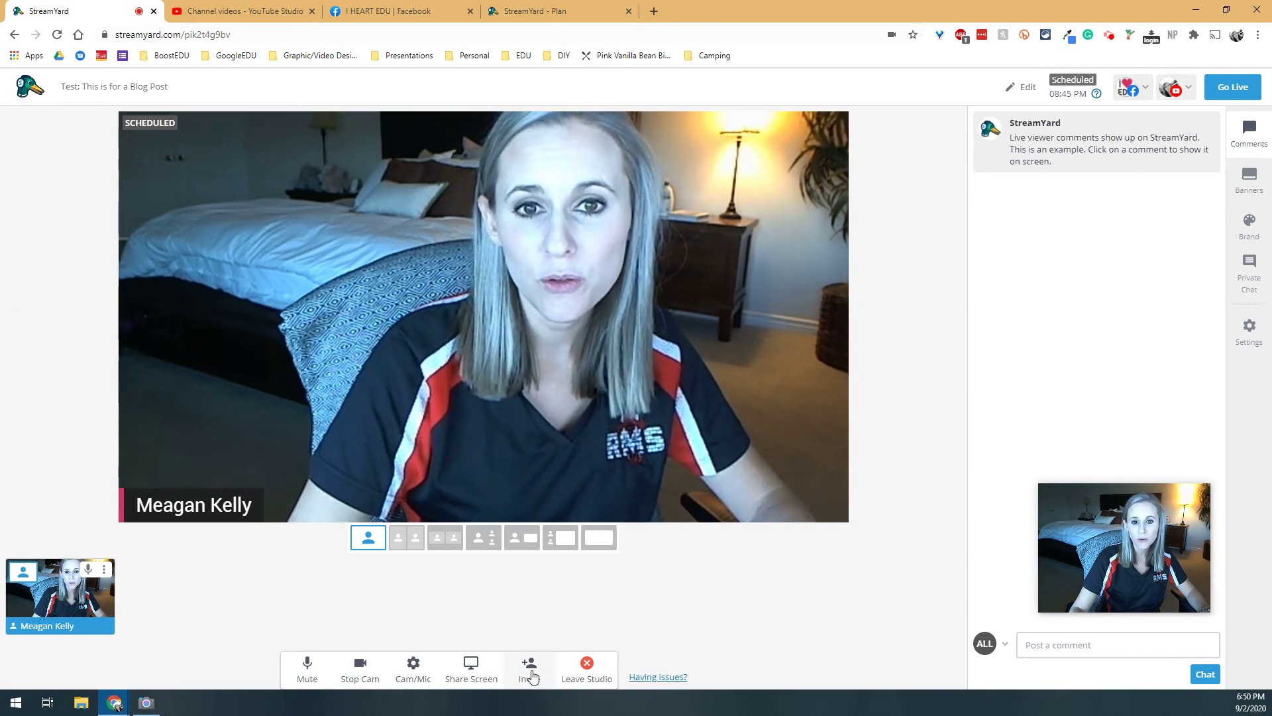
click(531, 675)
Select the studio invite link, then set camera resolution to High Definition (720p)
click(571, 384)
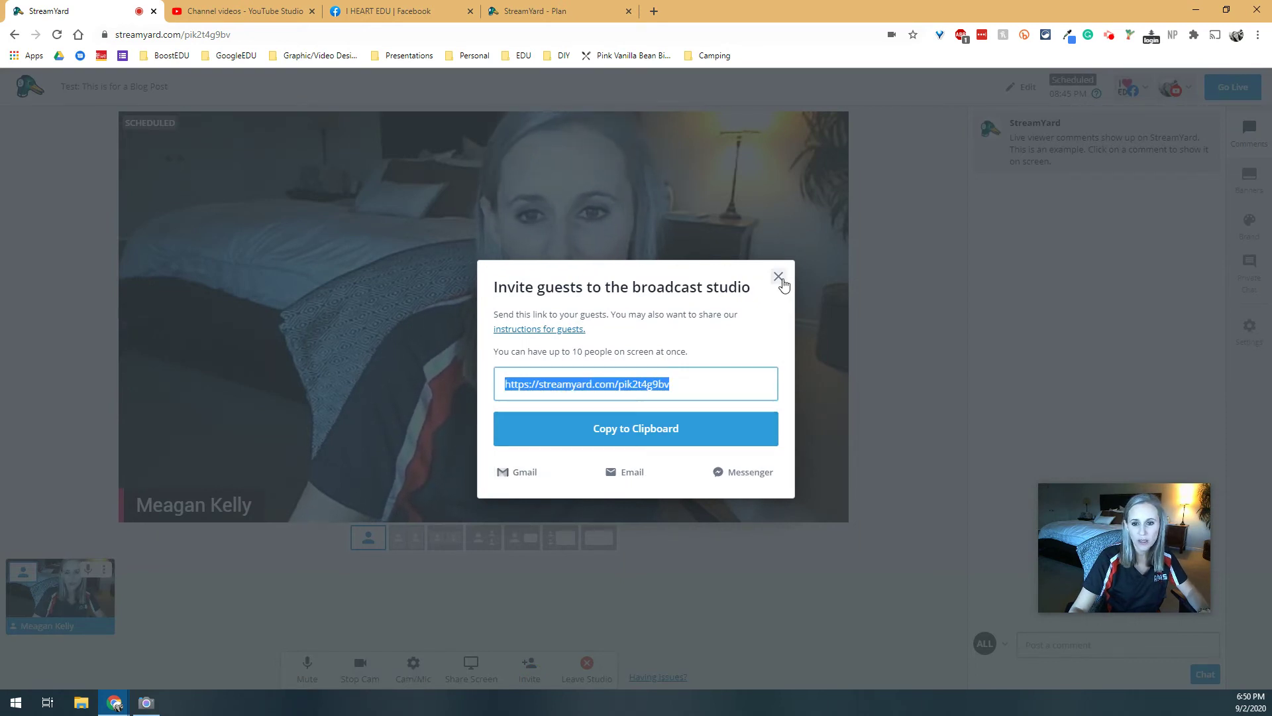
click(779, 277)
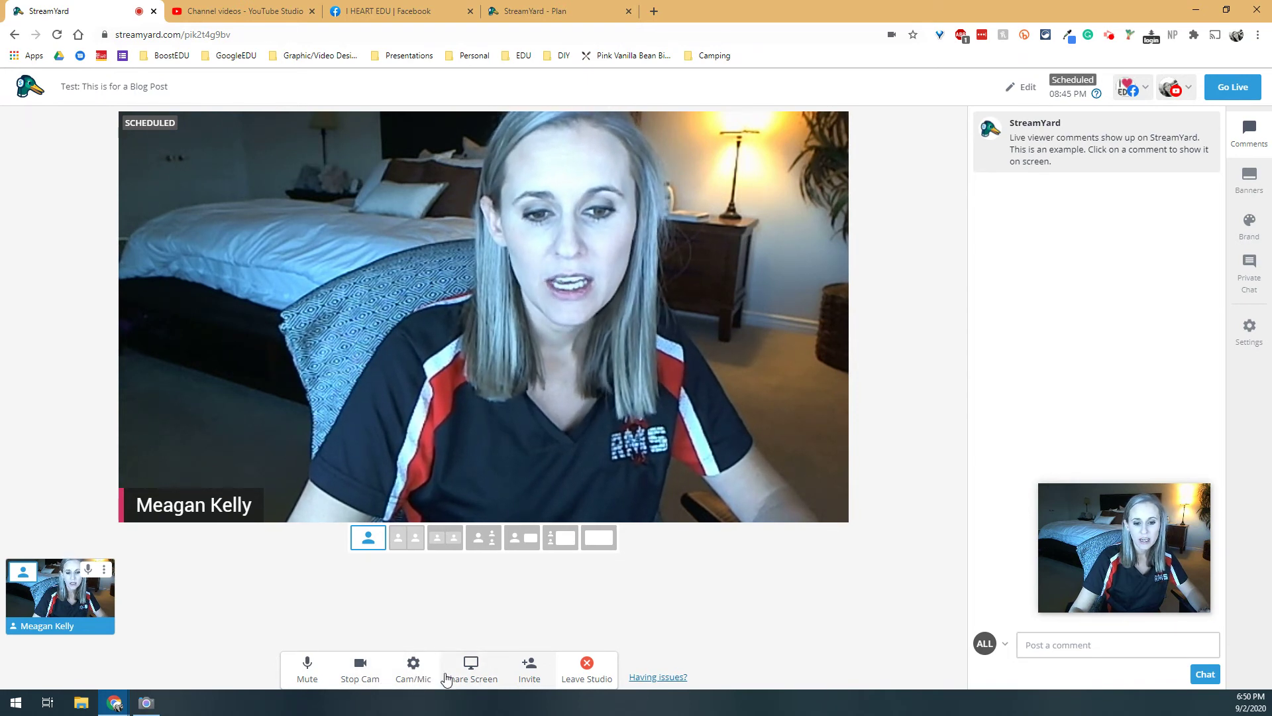
click(417, 682)
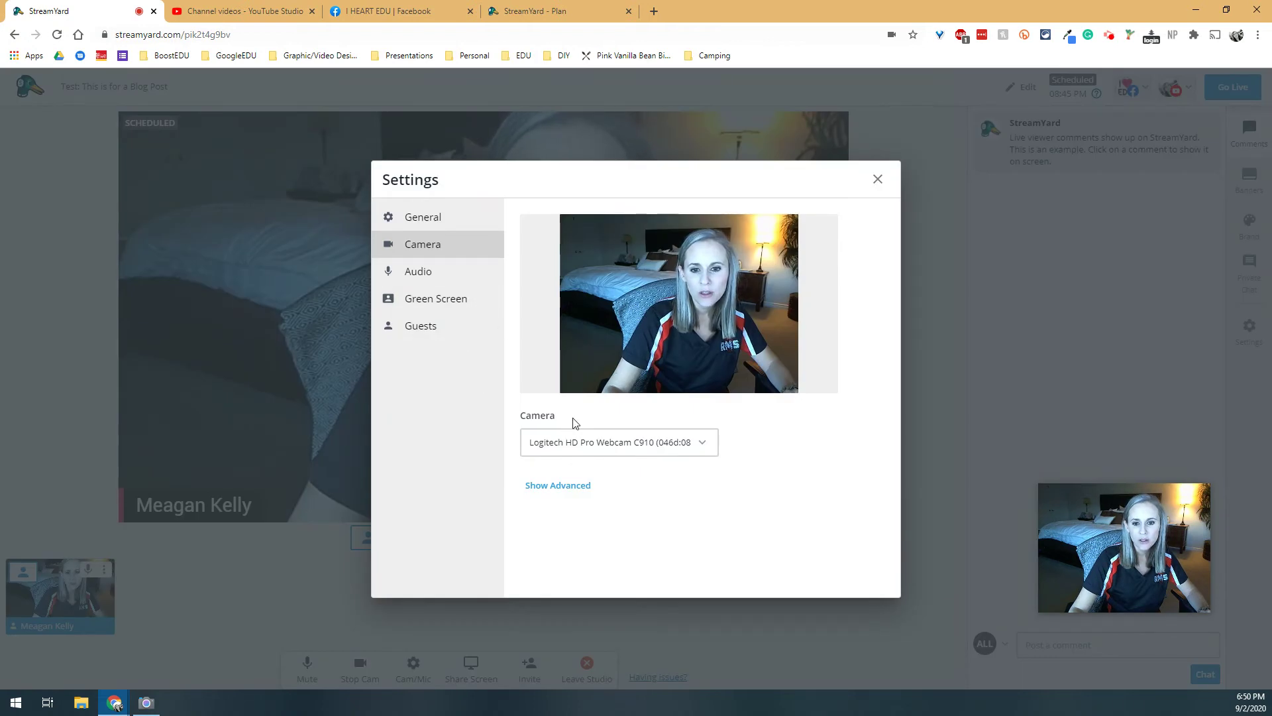
click(547, 489)
click(610, 507)
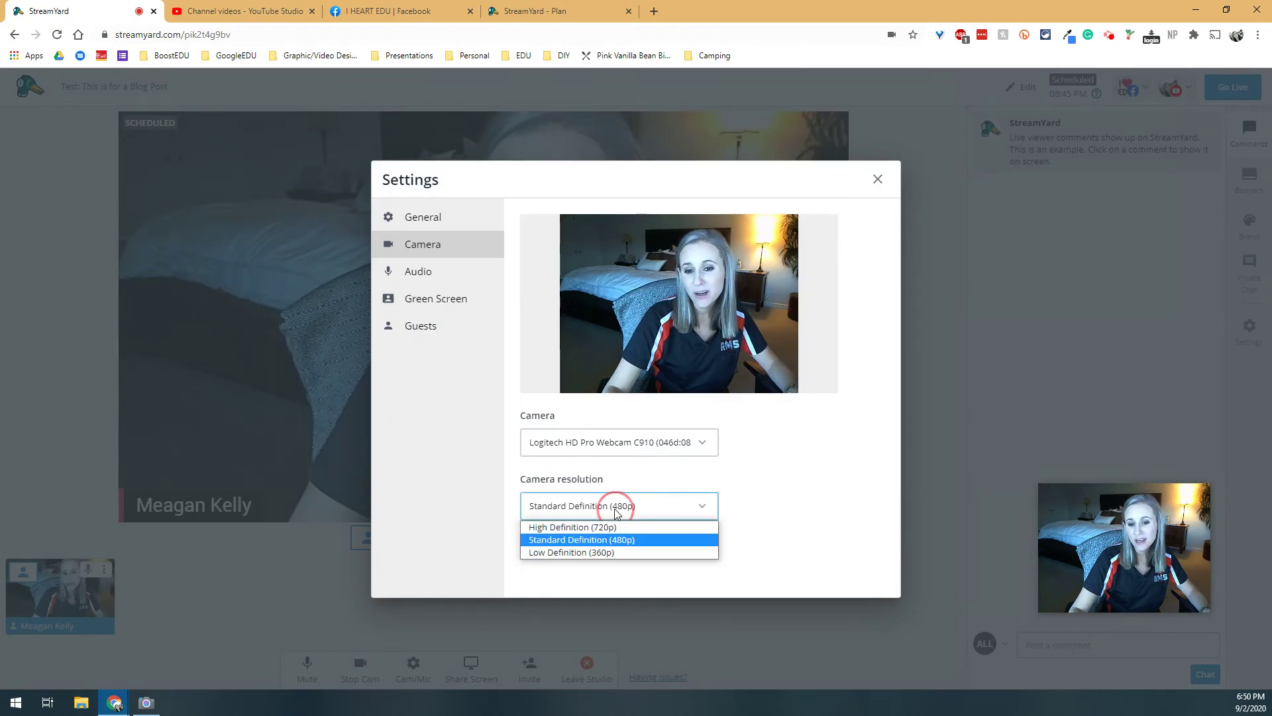
click(616, 527)
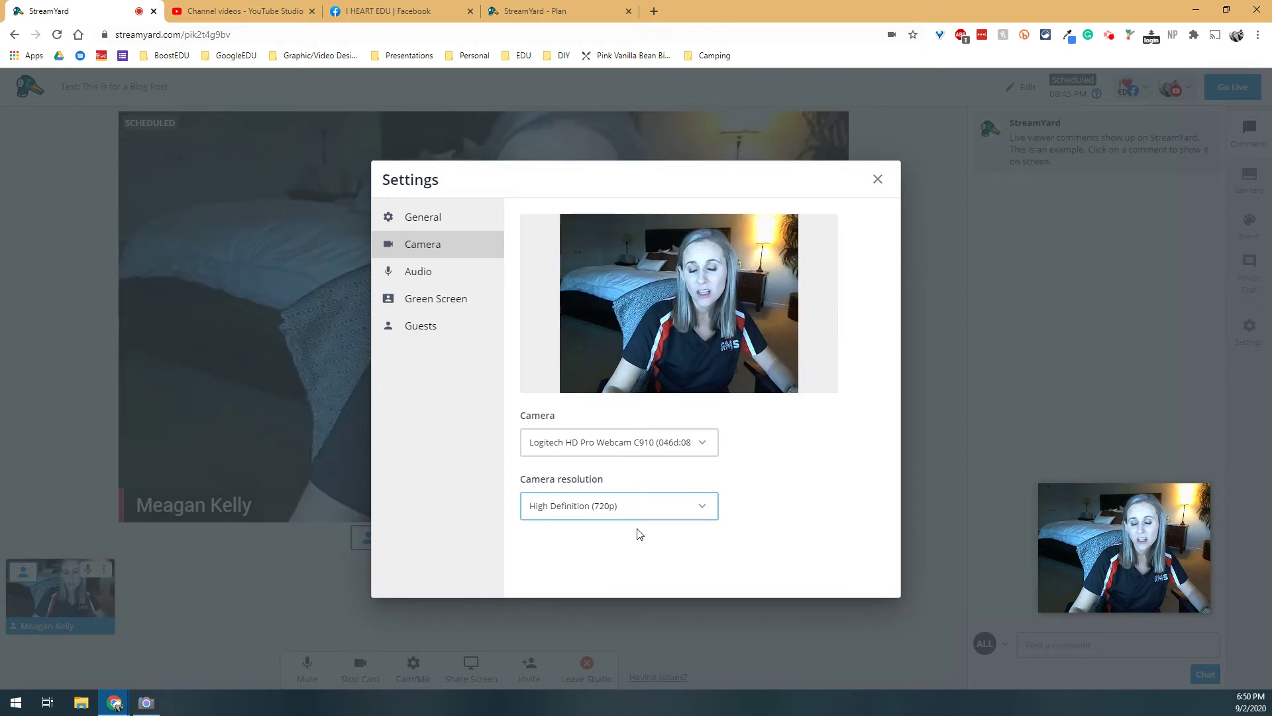
click(879, 181)
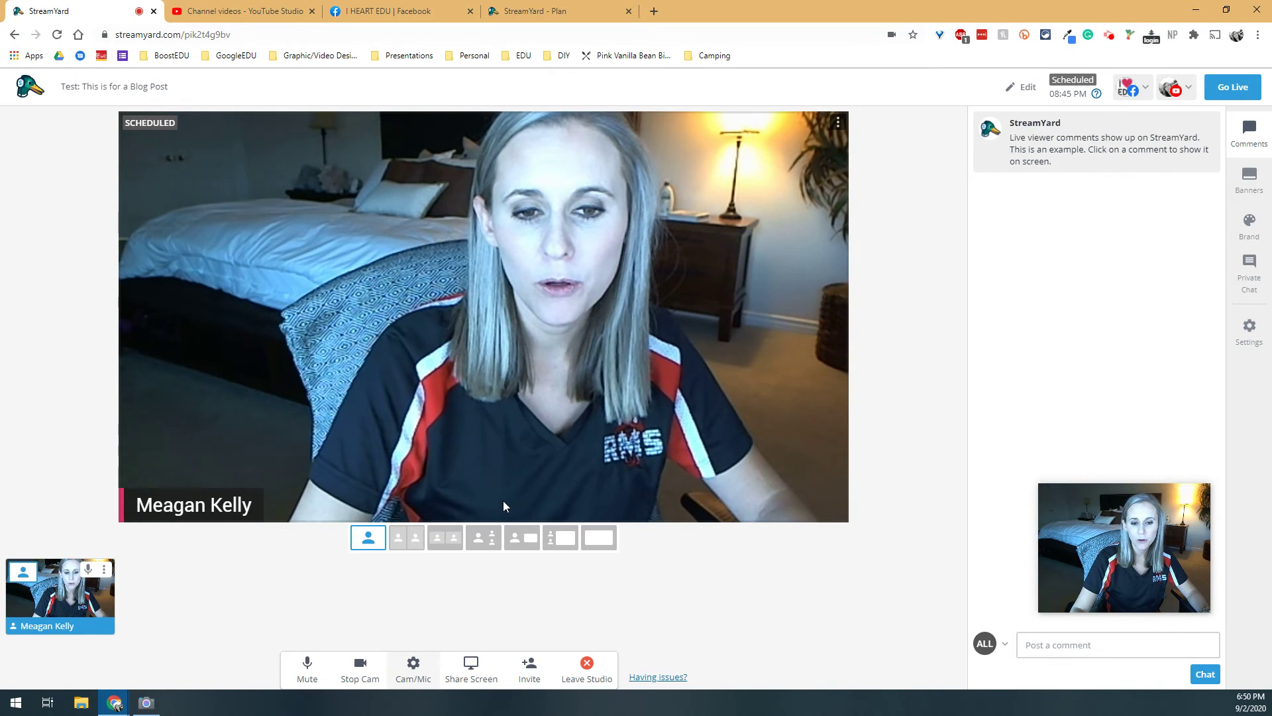
Share the entire Screen 1 onto the broadcast stage with a camera inset
click(466, 680)
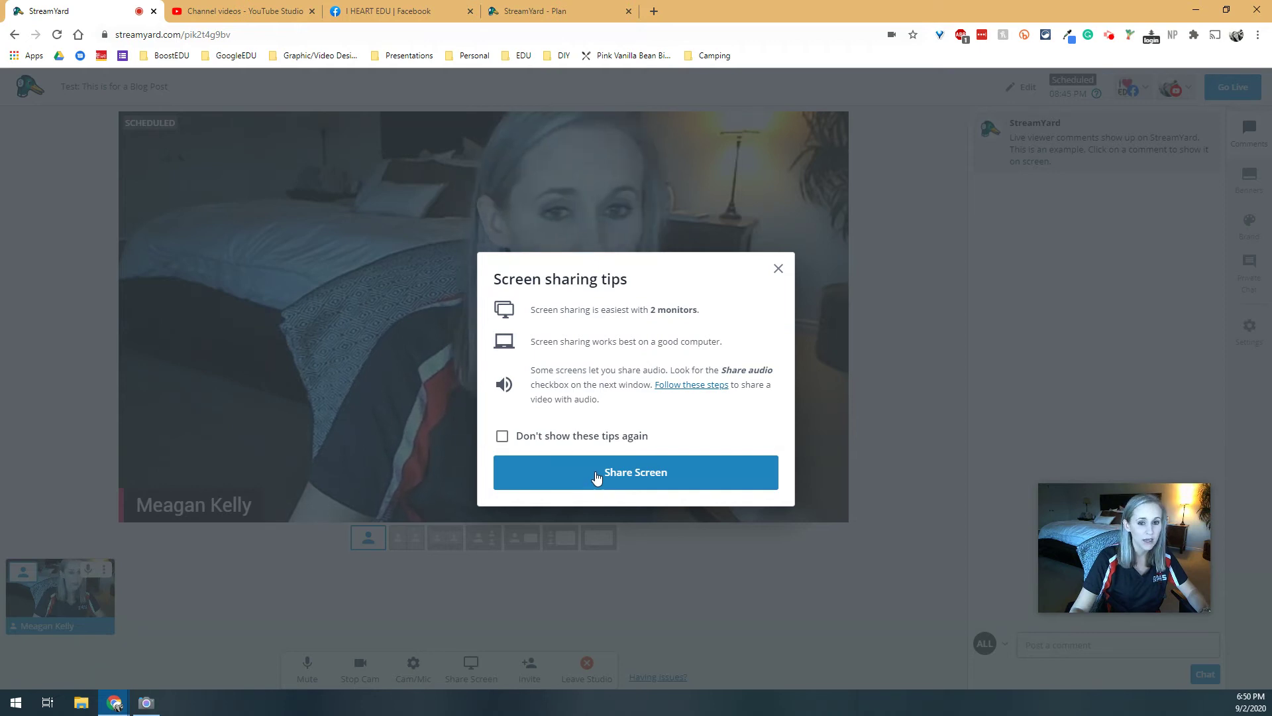
click(596, 477)
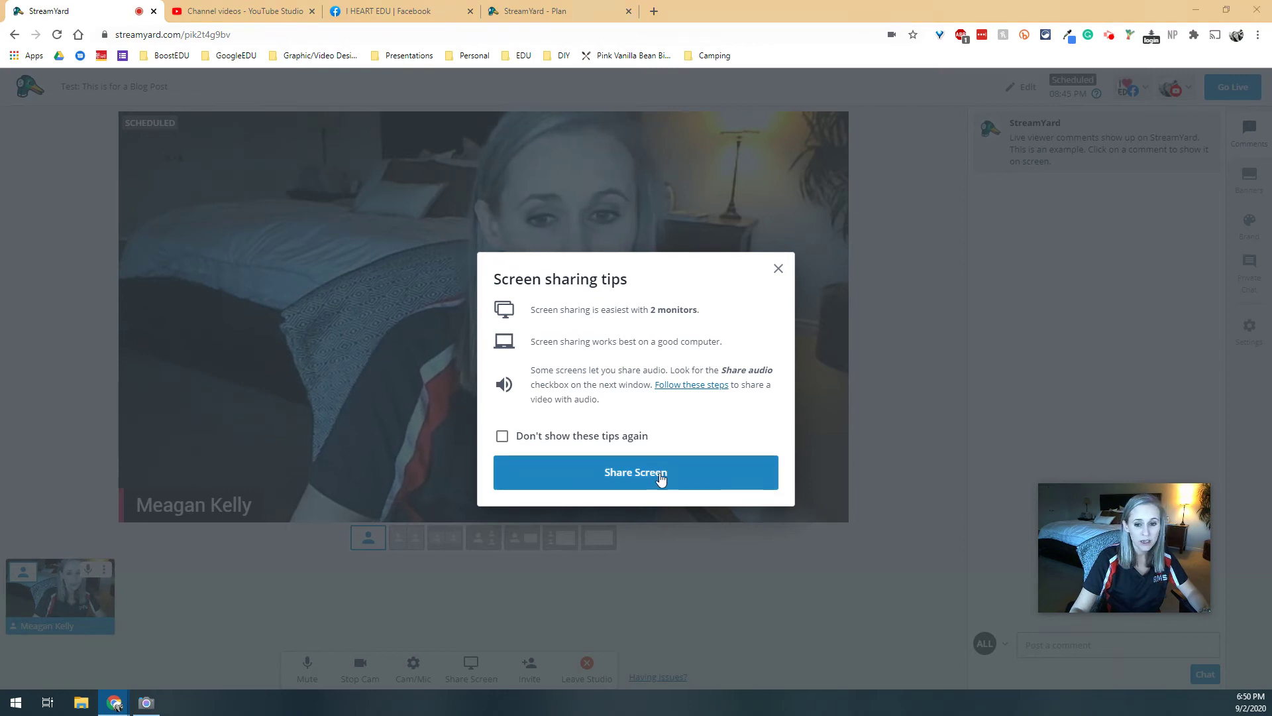
click(659, 473)
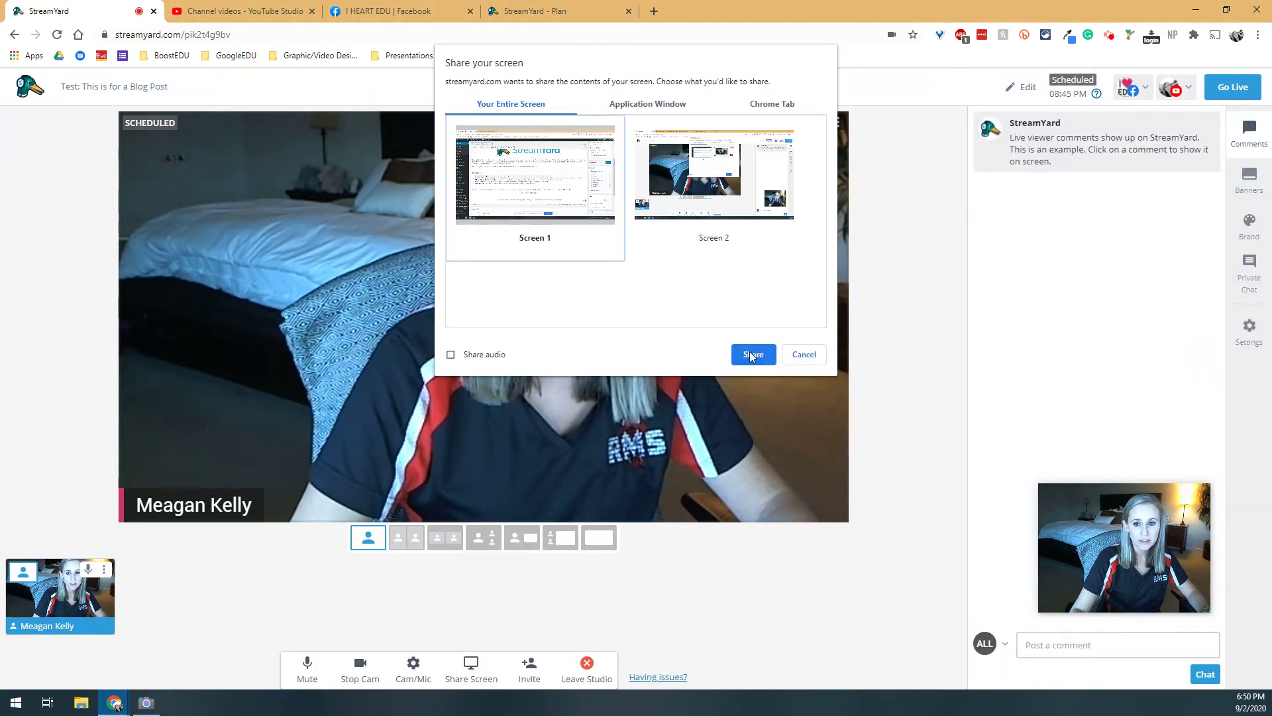
click(753, 354)
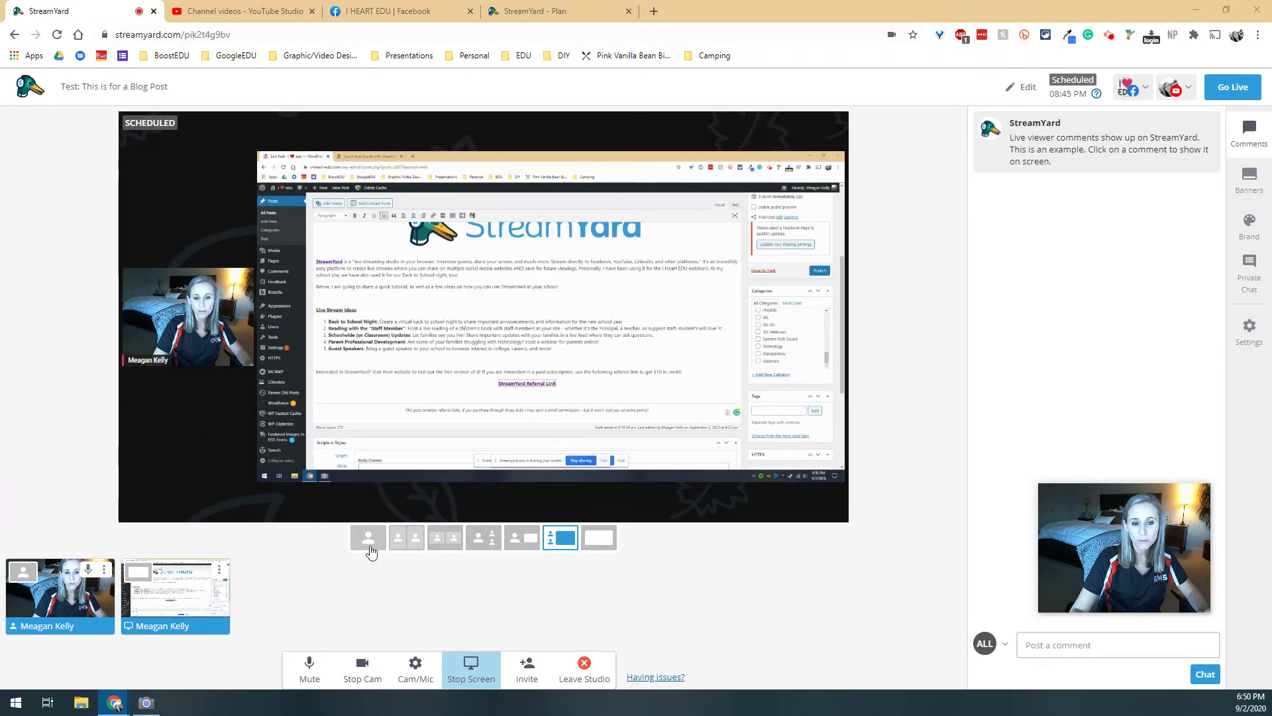
click(369, 544)
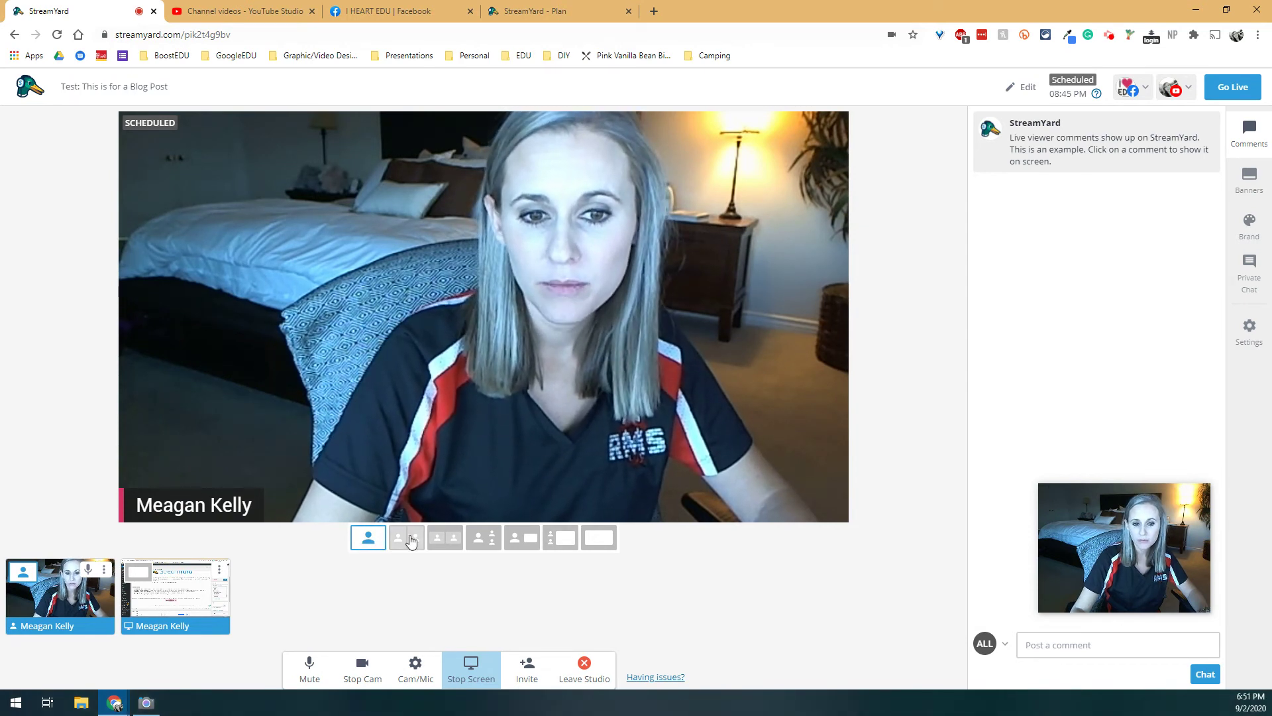
click(407, 540)
click(446, 540)
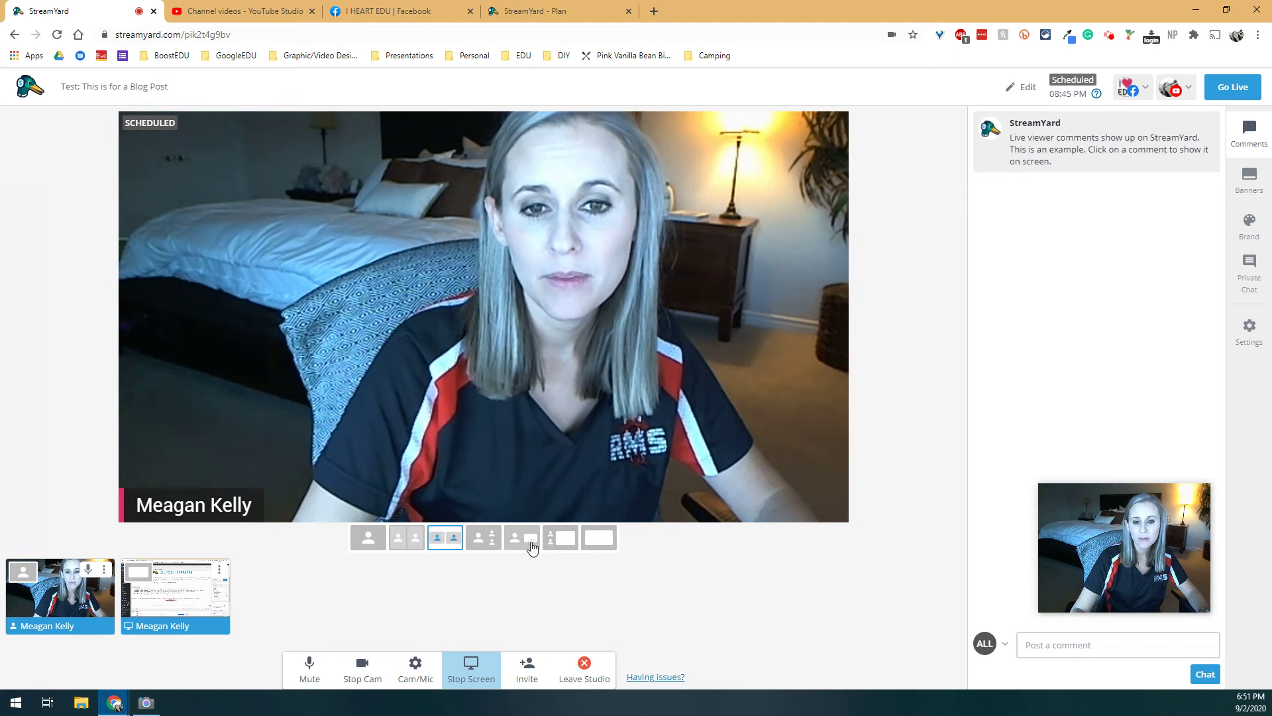
click(531, 540)
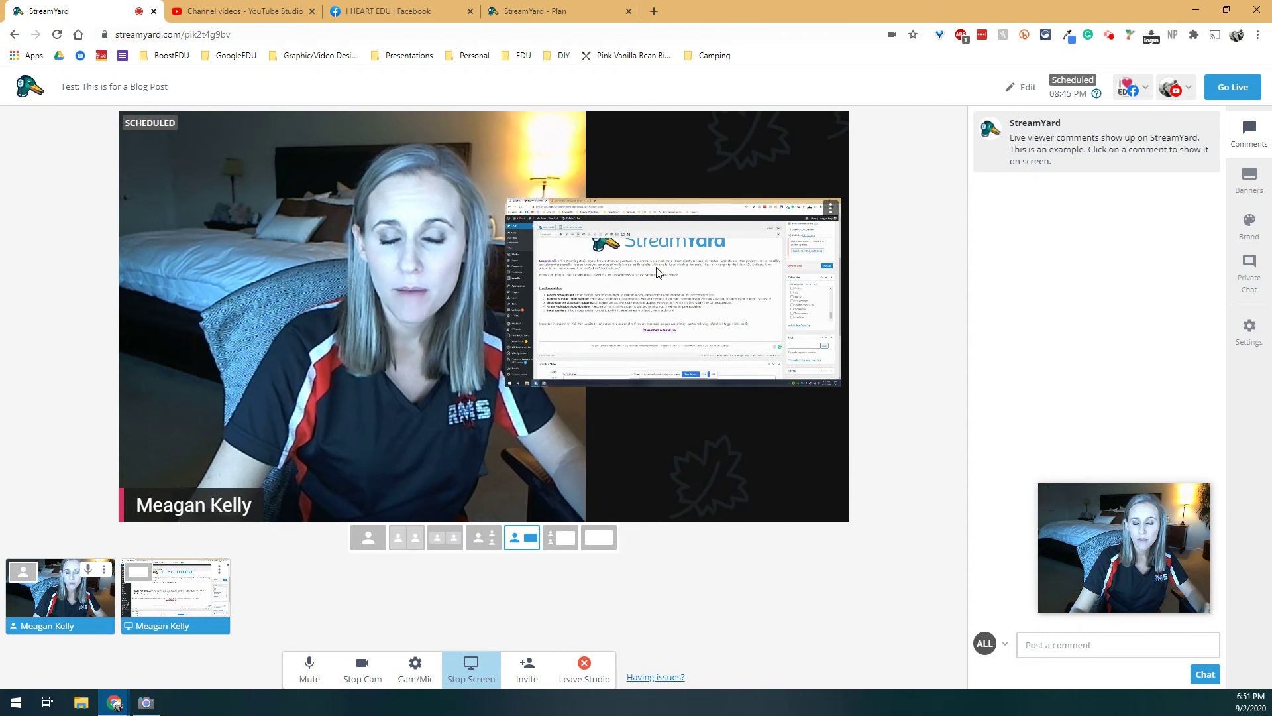
click(558, 540)
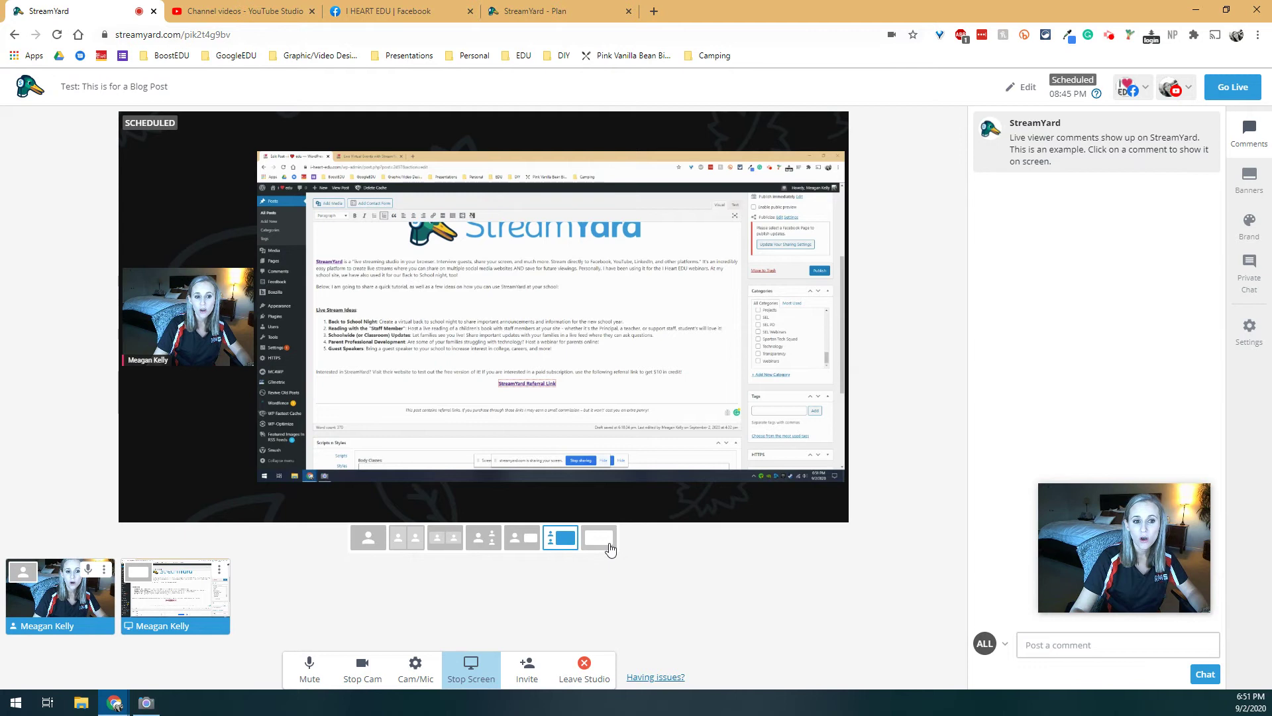
click(600, 538)
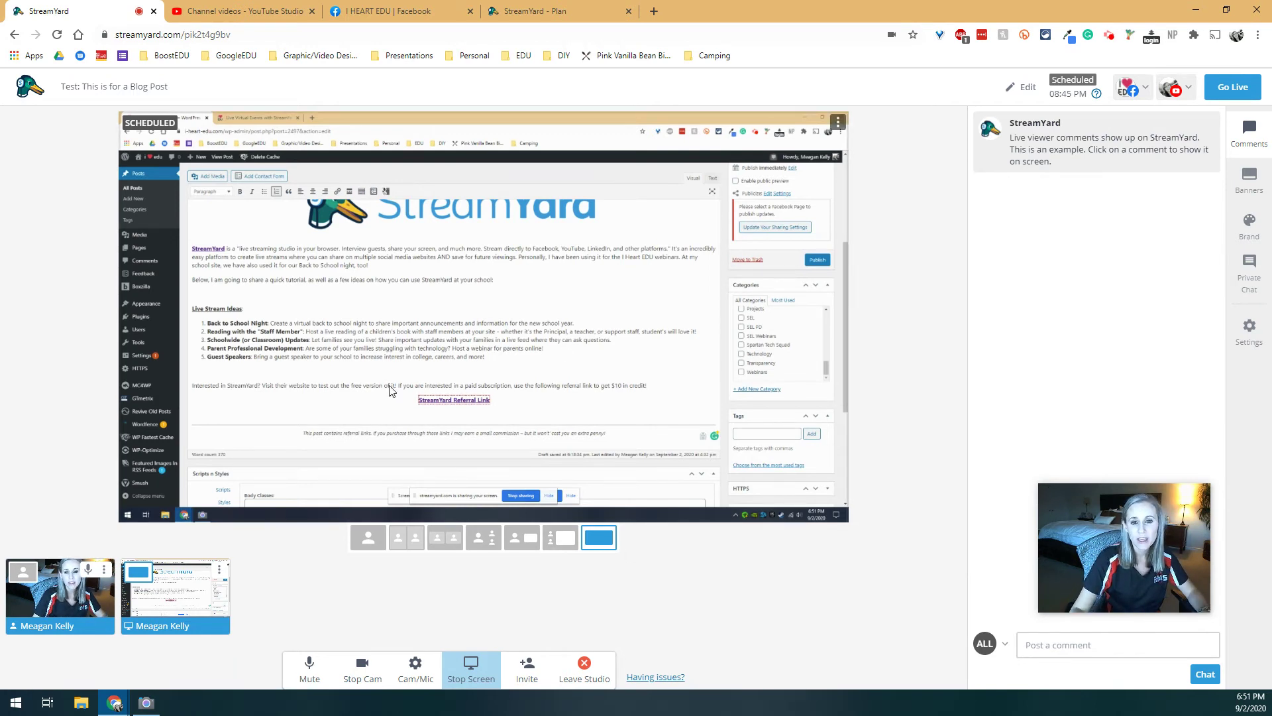
click(561, 537)
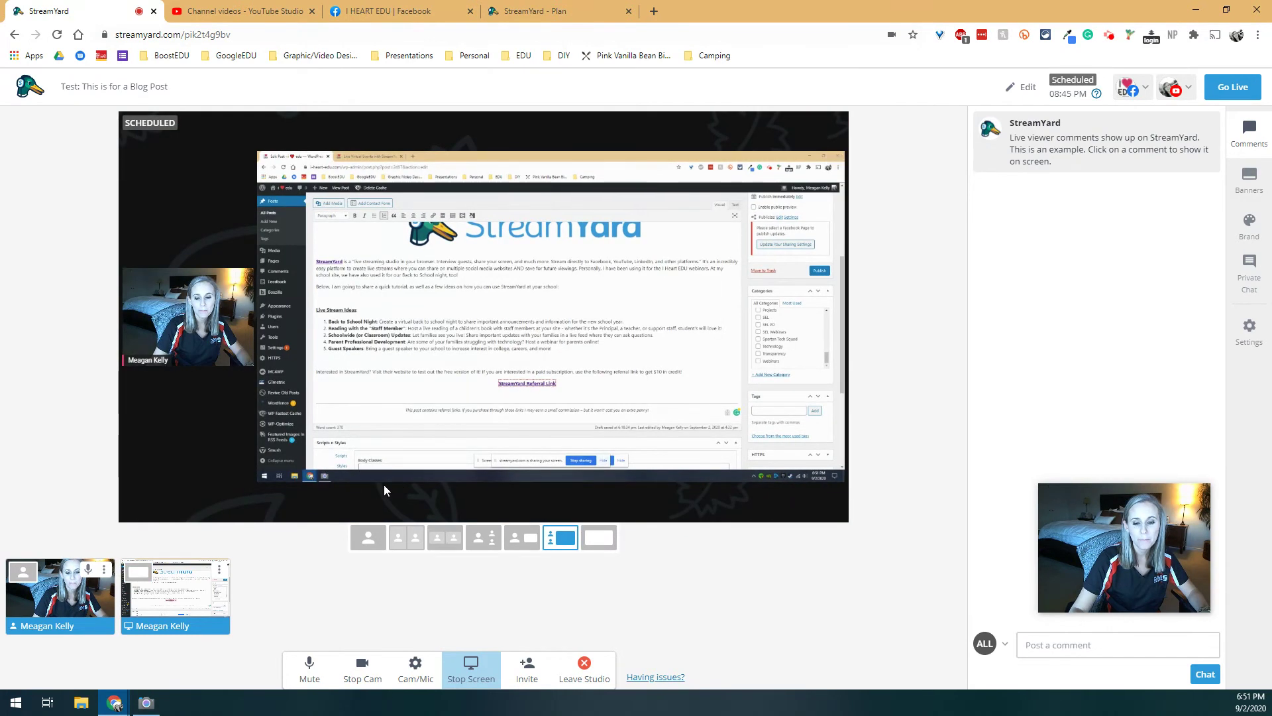
click(608, 545)
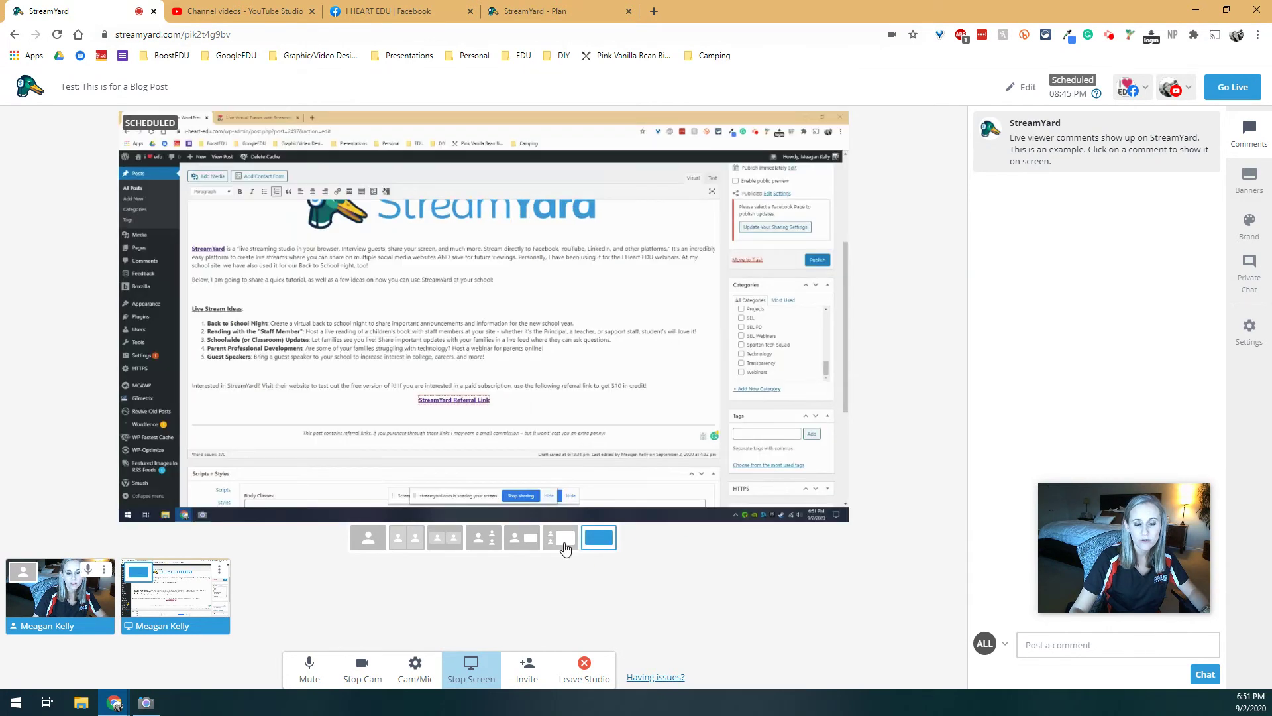
click(369, 542)
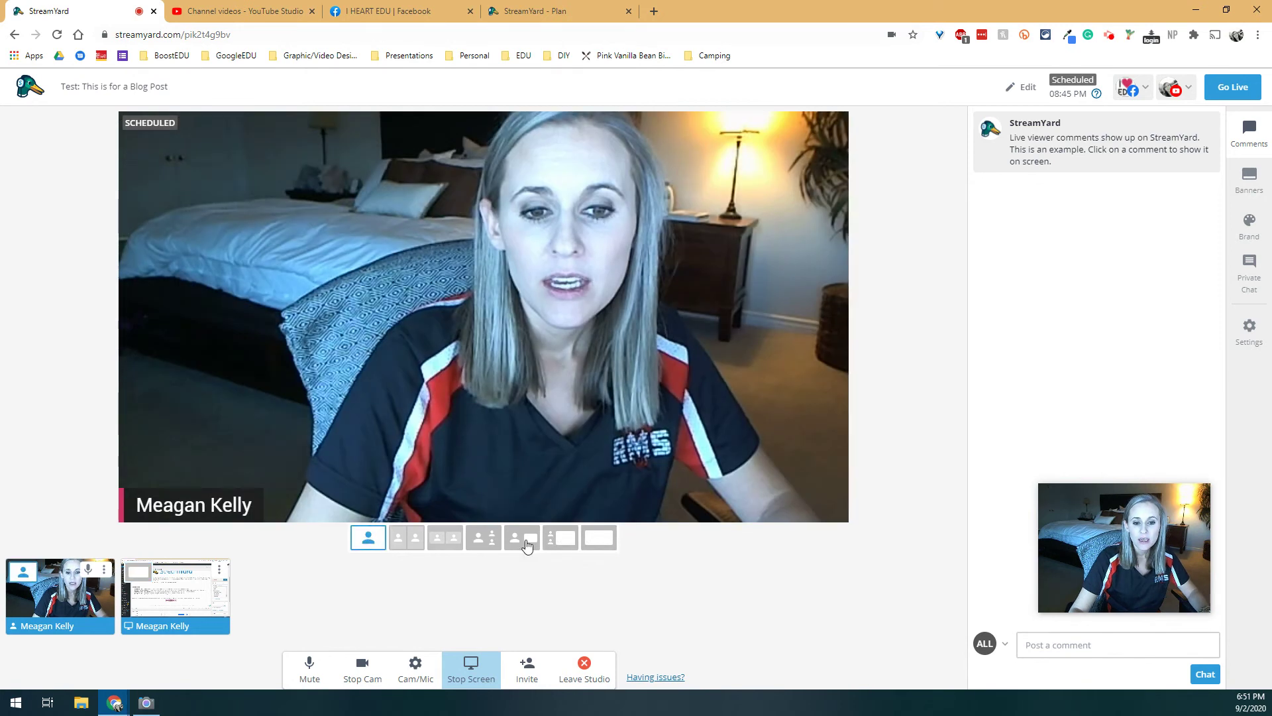
click(561, 537)
mouse_move(1075, 520)
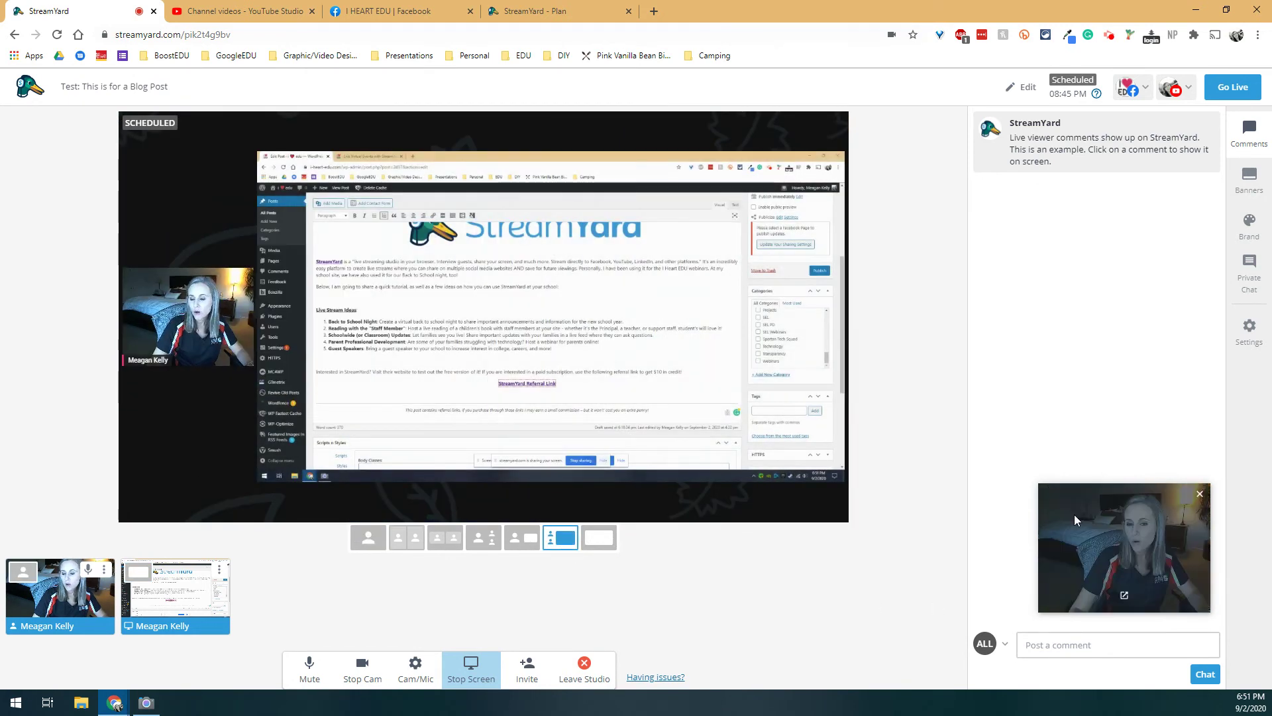
drag(1144, 526, 871, 584)
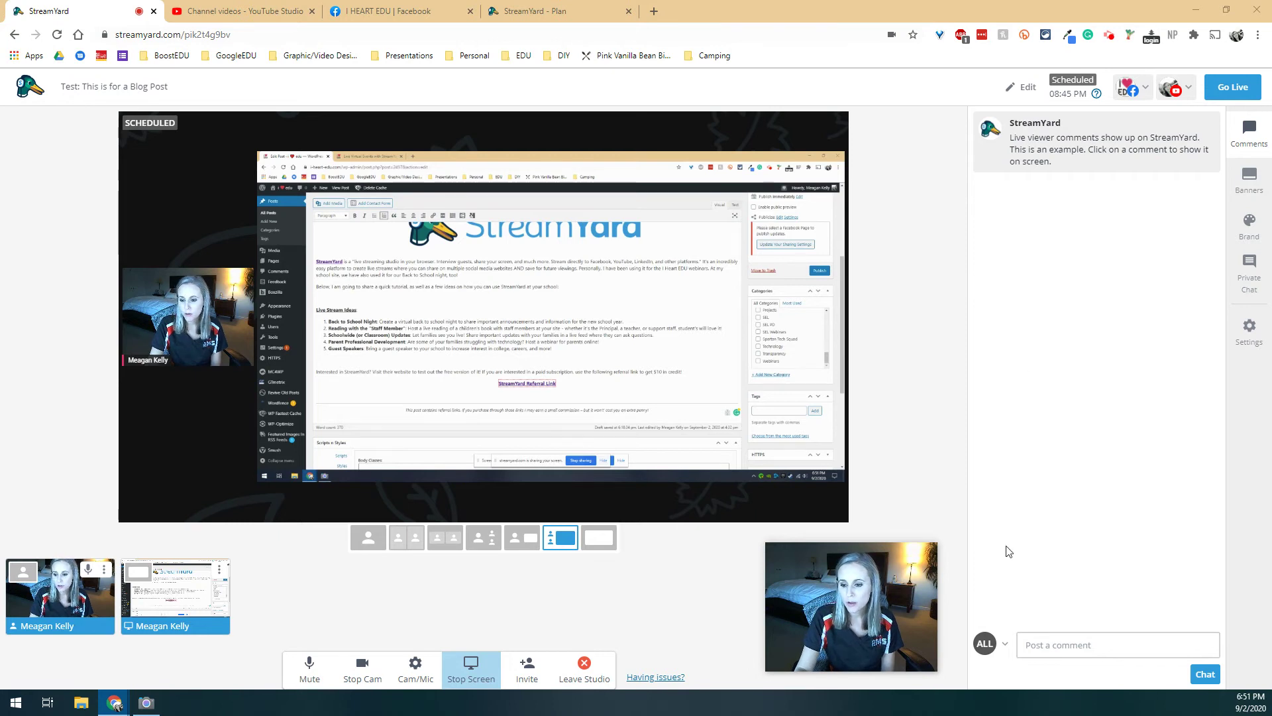
click(1006, 655)
click(1006, 655)
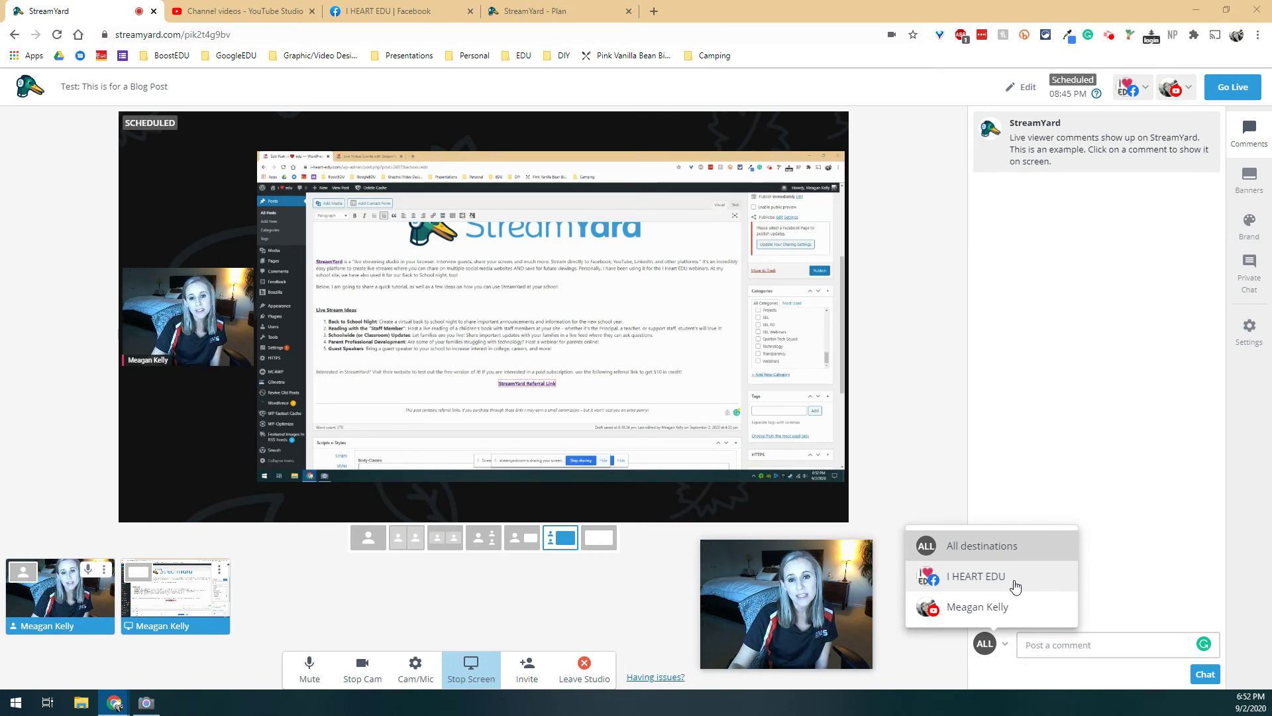
click(1021, 554)
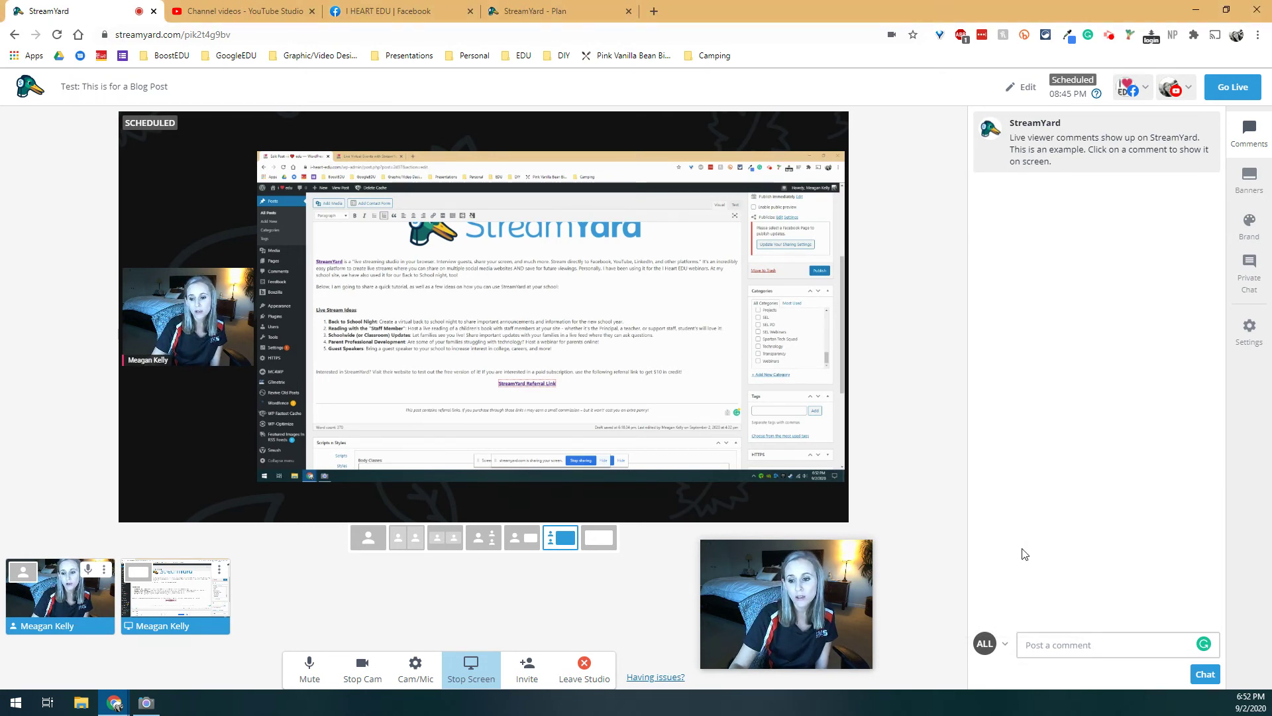
click(1062, 639)
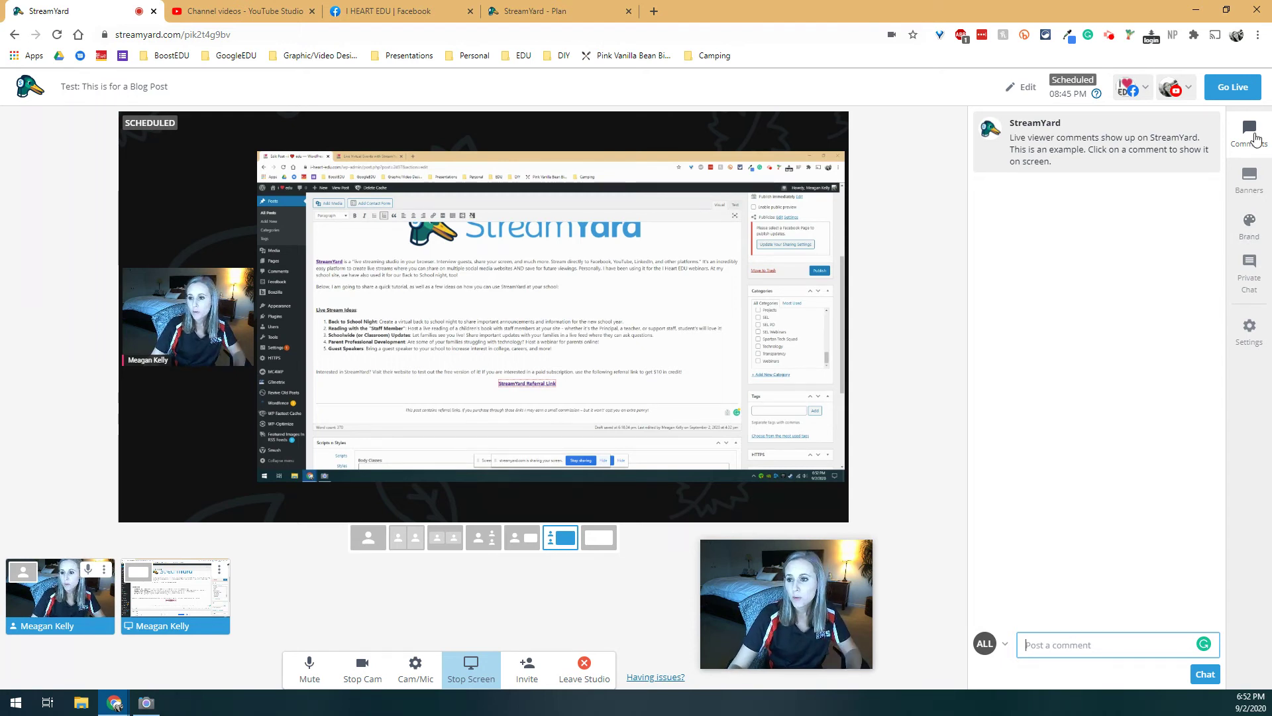
click(1251, 180)
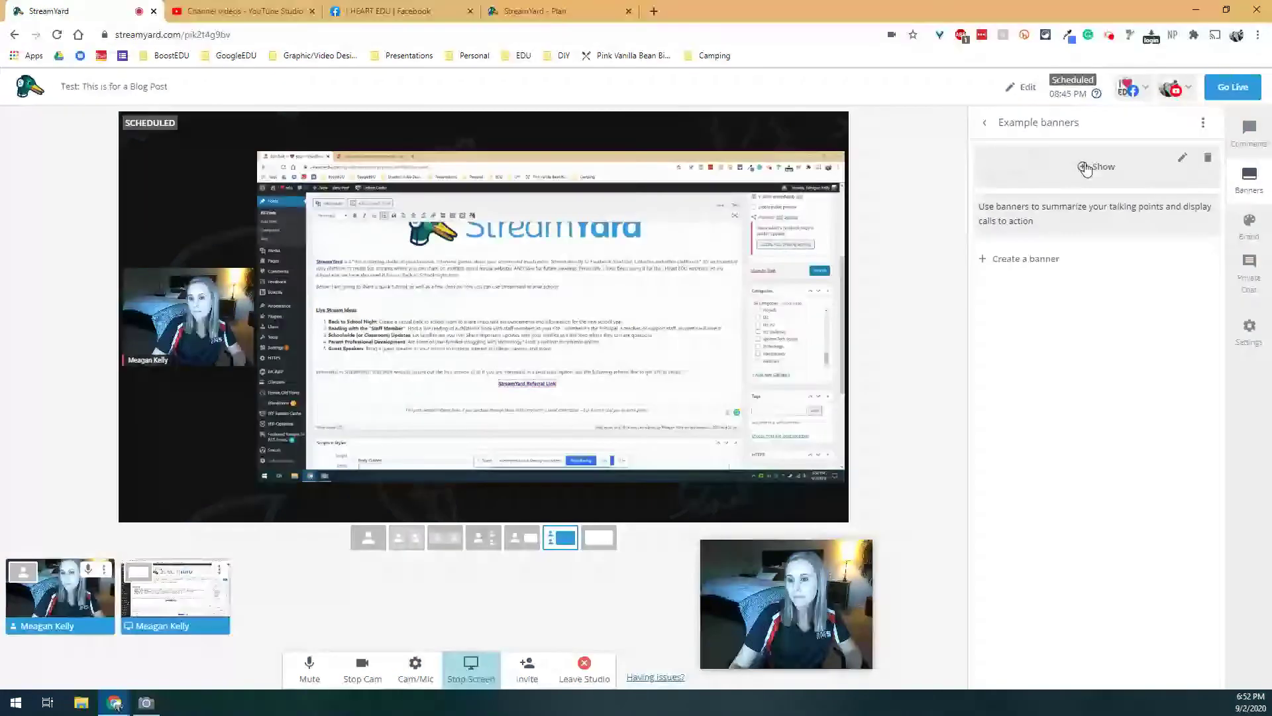
Show and then hide each of the two example banners on the stream
click(1081, 166)
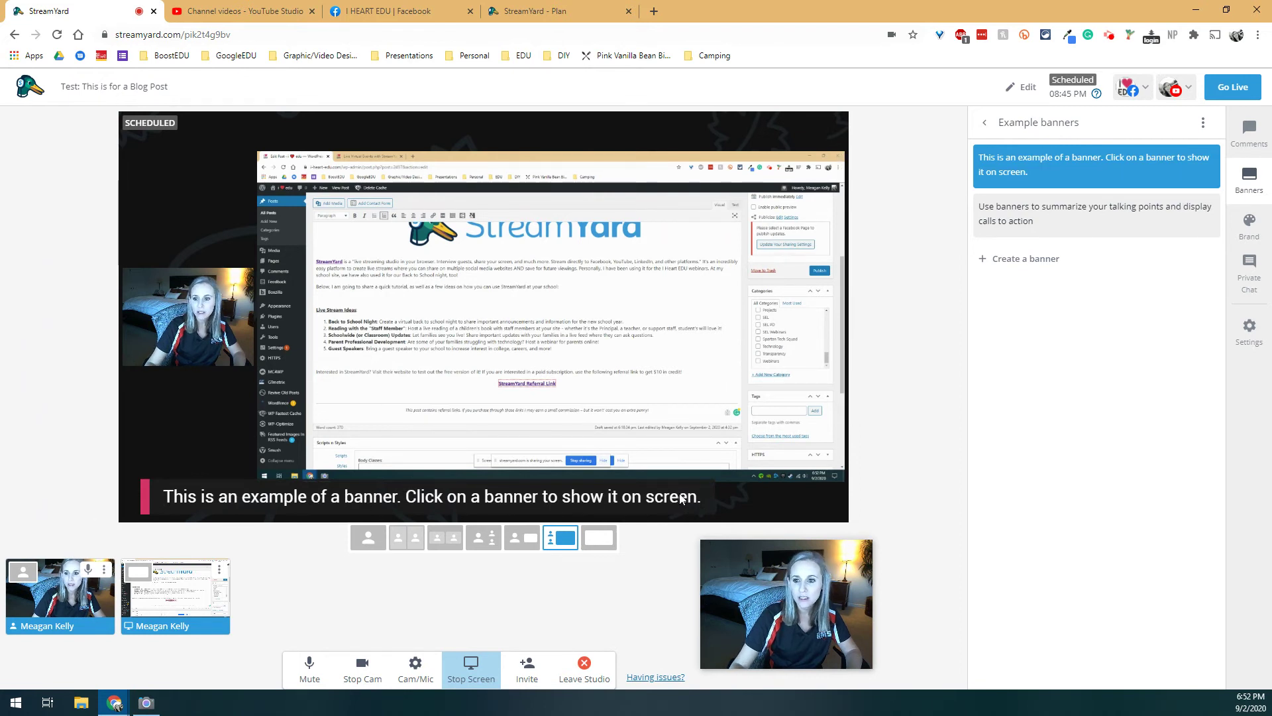
click(1083, 165)
click(1080, 226)
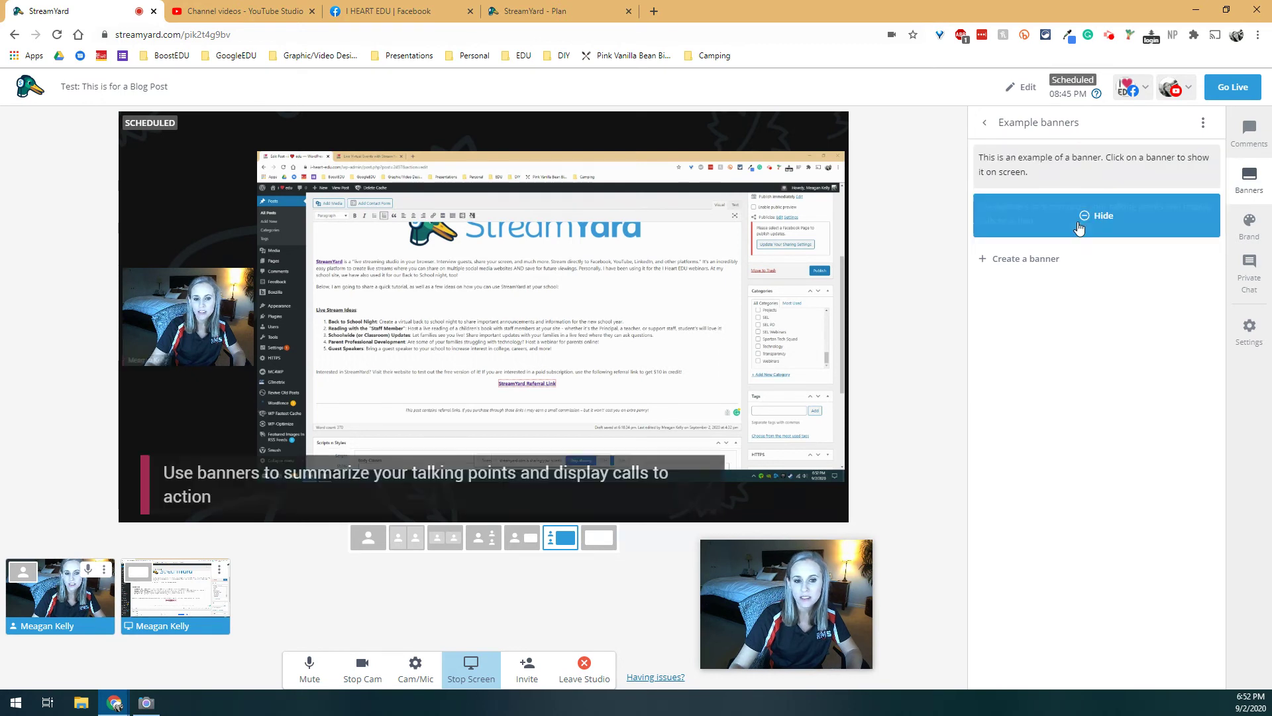
click(1080, 227)
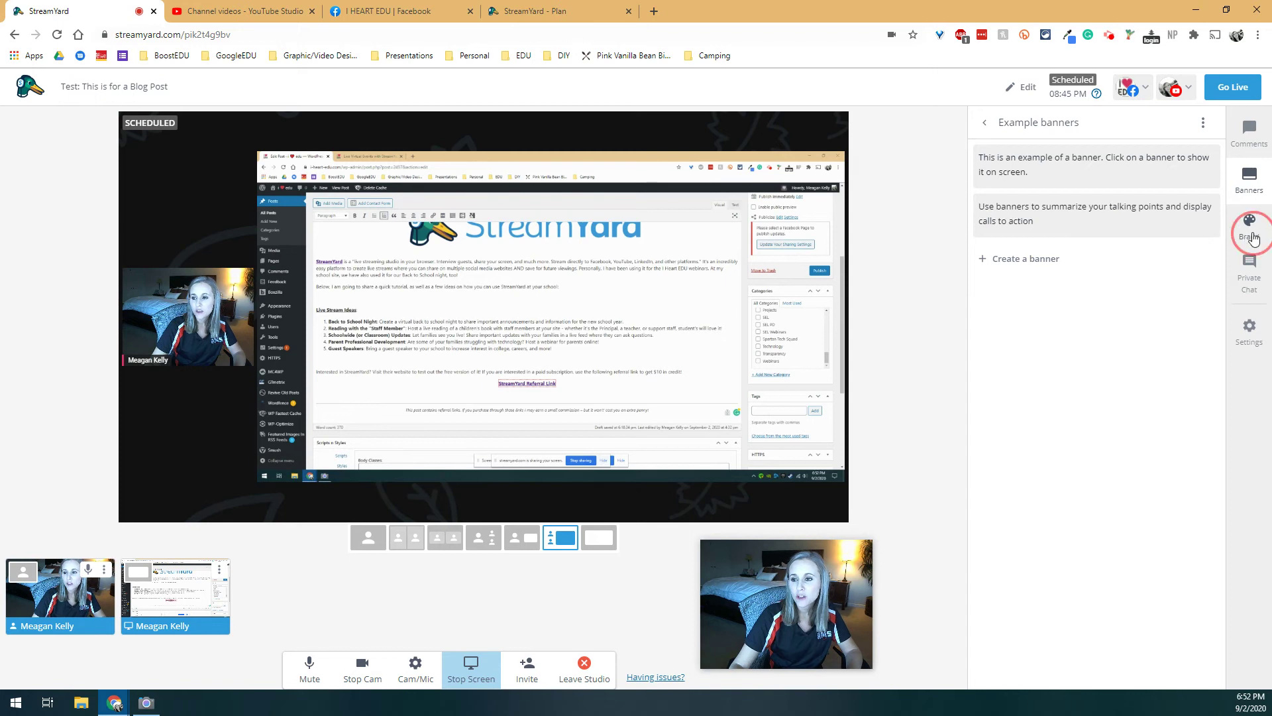
click(1251, 228)
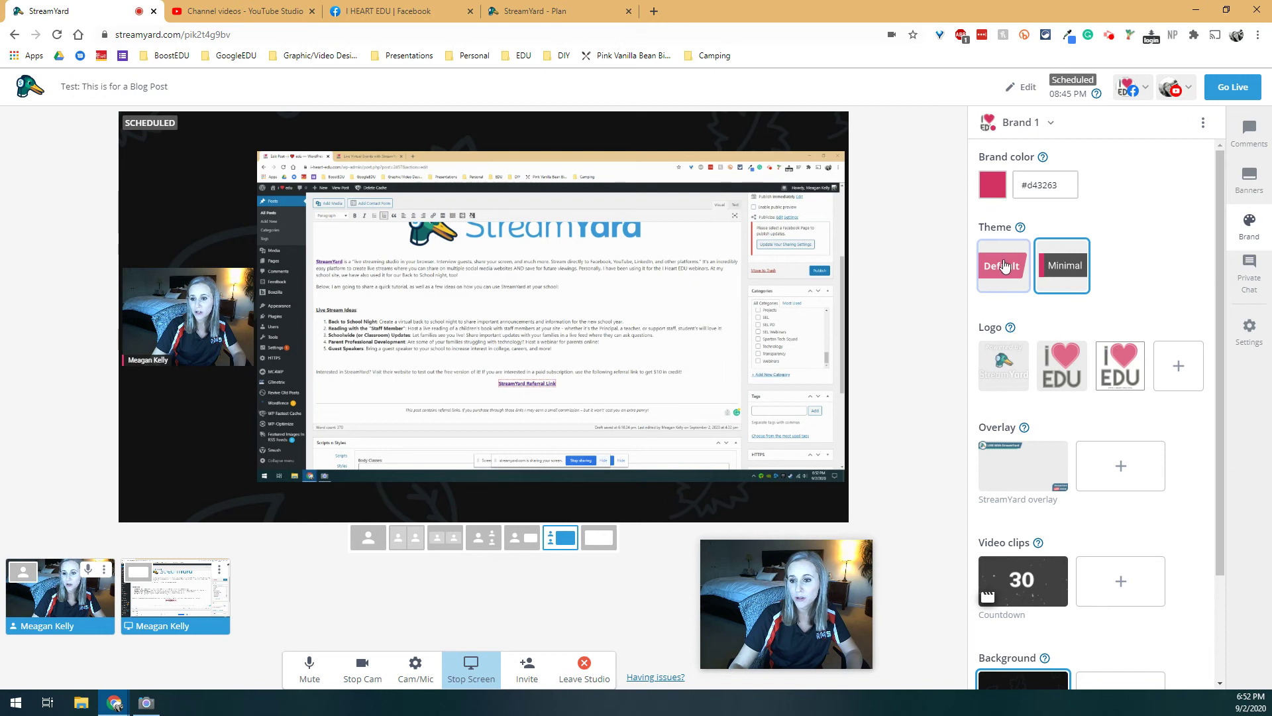
Apply the Default theme, then toggle the I ❤ EDU logo and StreamYard overlay on and off
click(1071, 265)
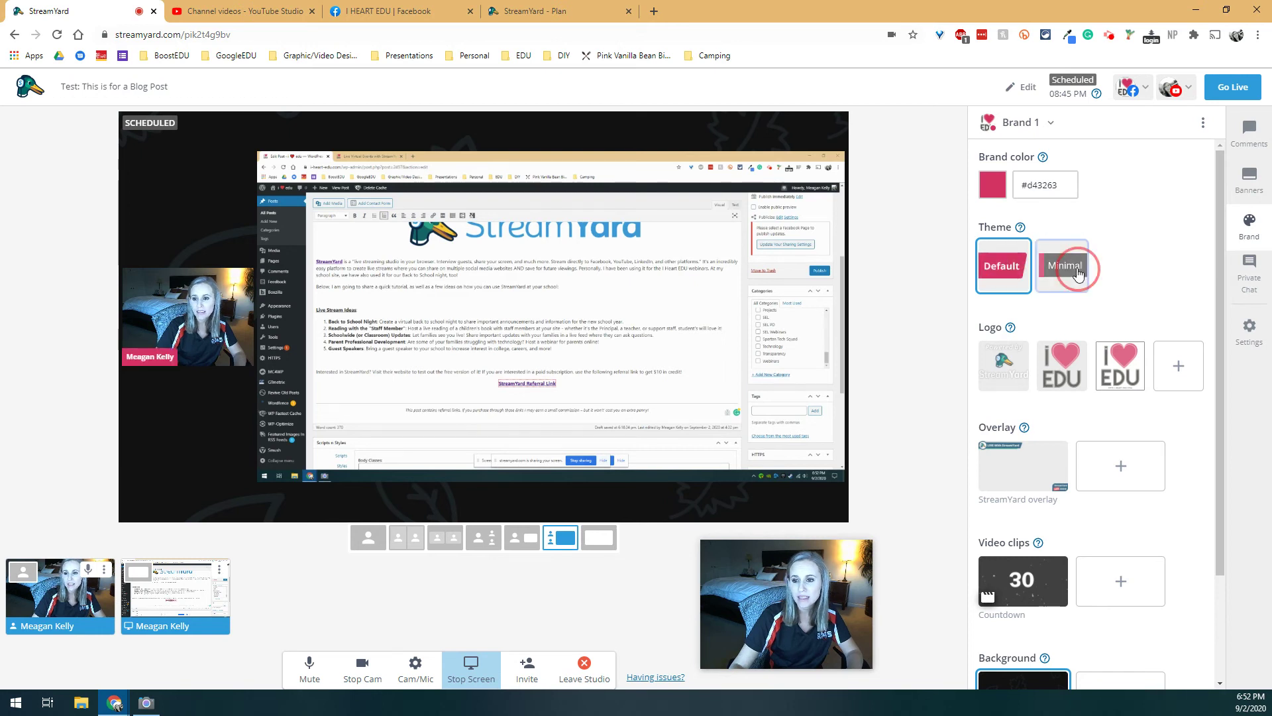
click(1019, 276)
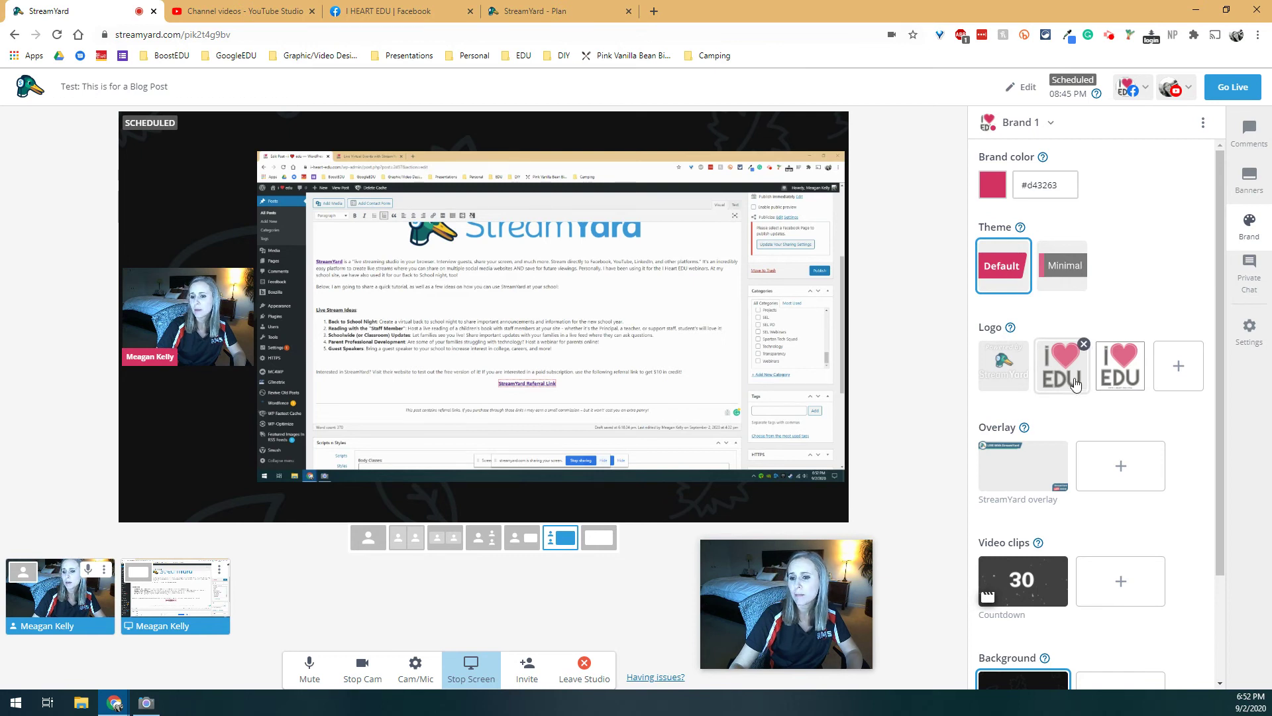
click(1120, 380)
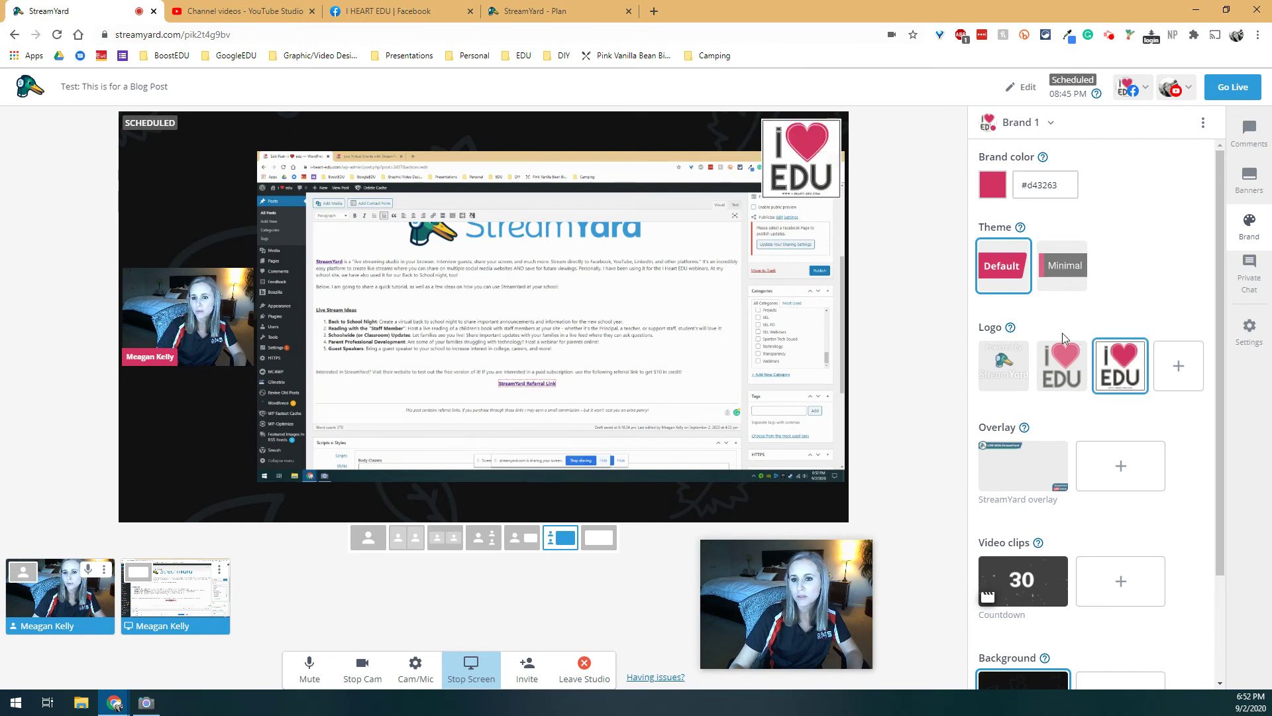
click(1120, 380)
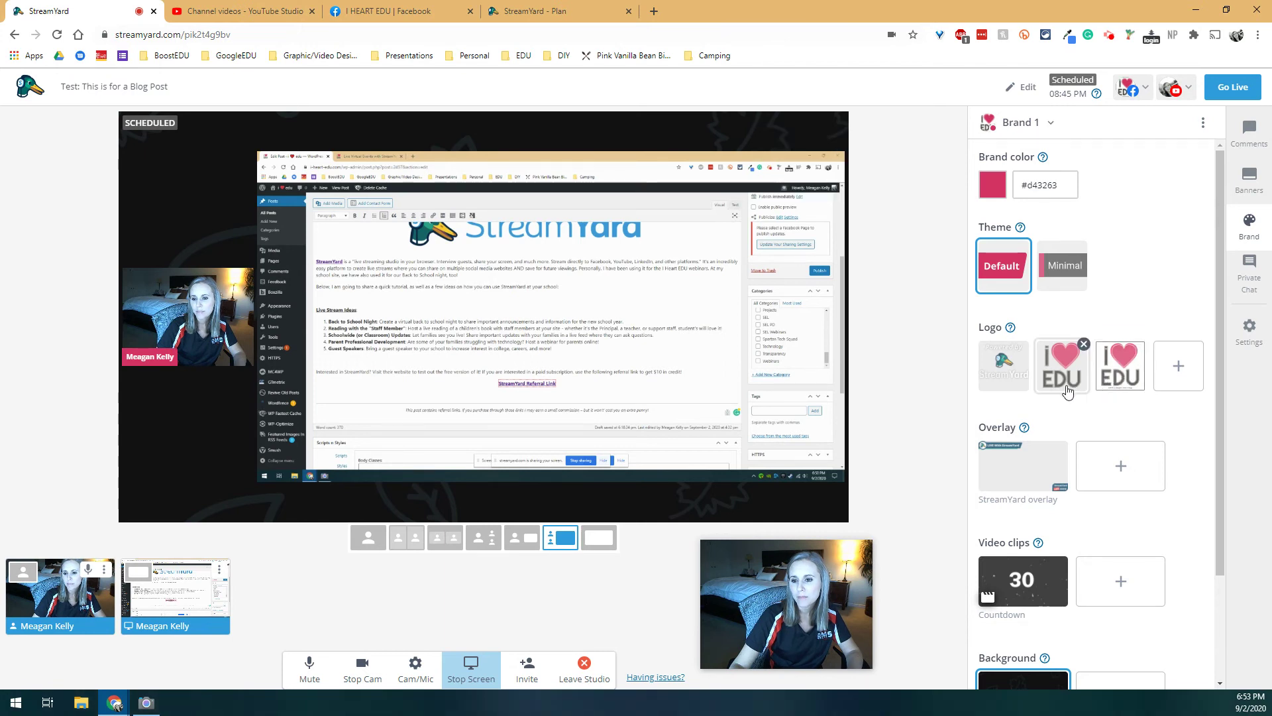
click(1021, 464)
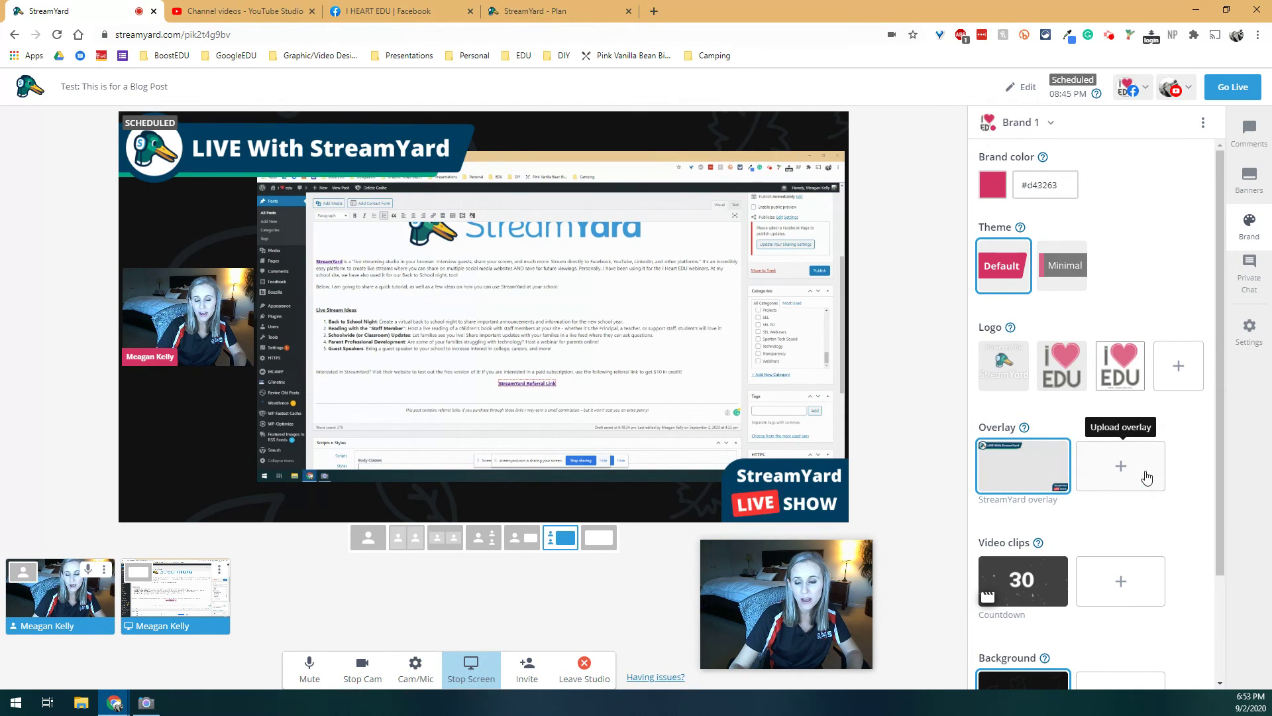
click(1018, 480)
scroll(1018, 480, down, 2)
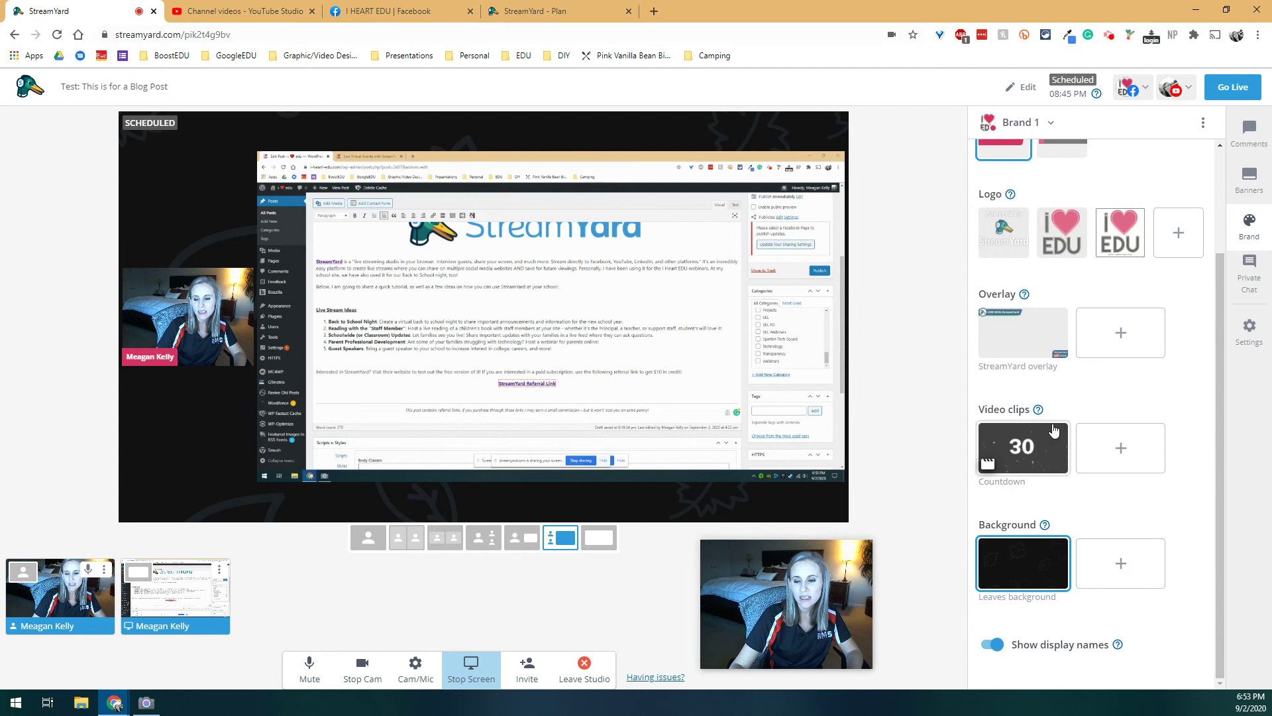
click(1045, 466)
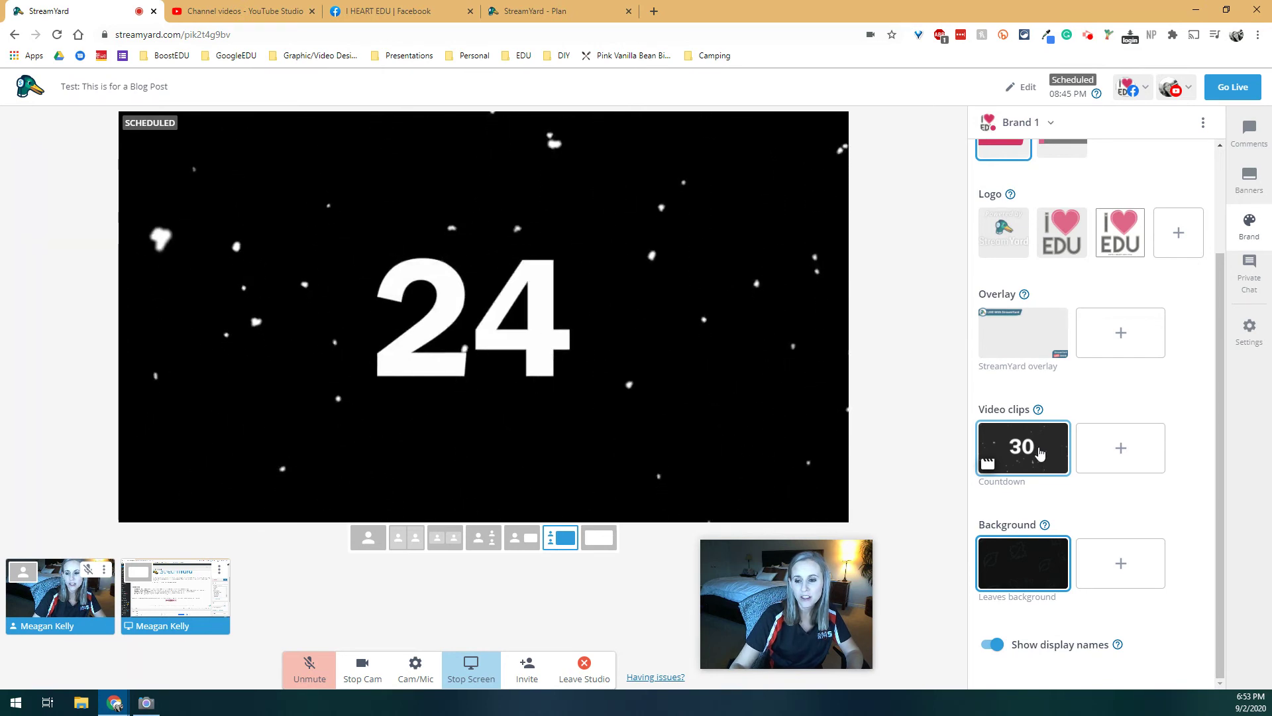
click(1039, 453)
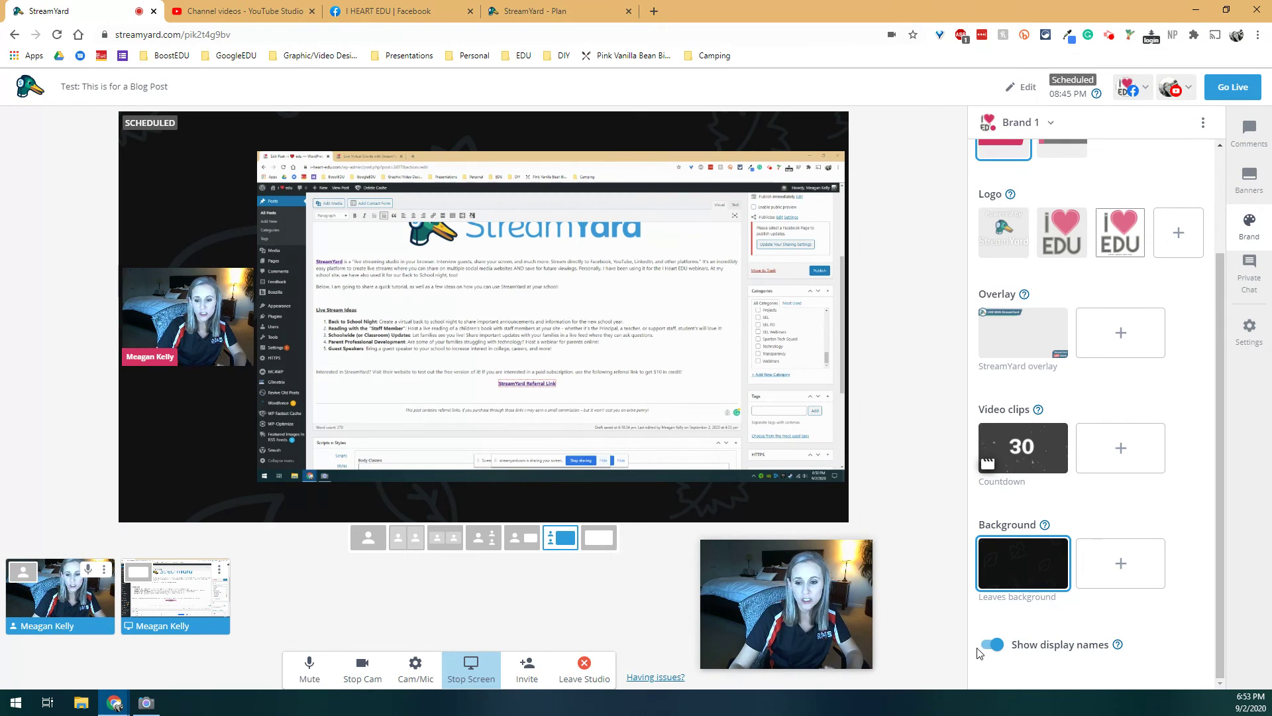
mouse_move(1105, 232)
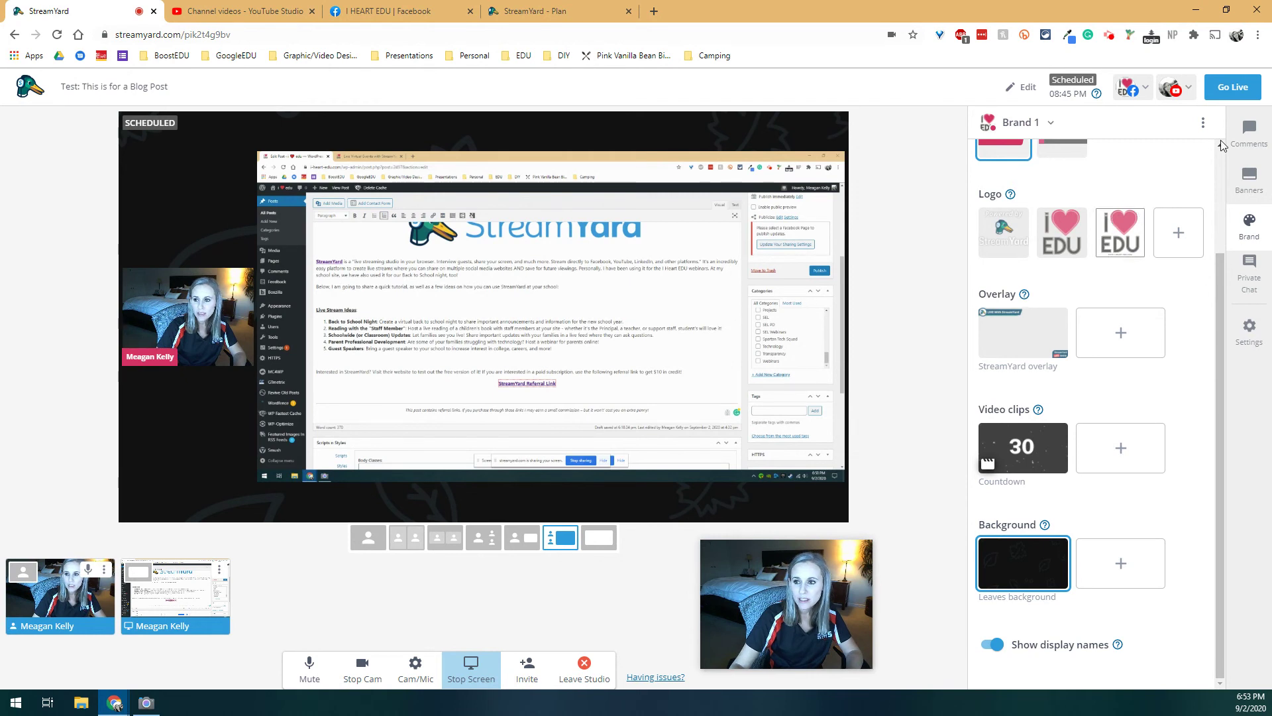
click(1238, 136)
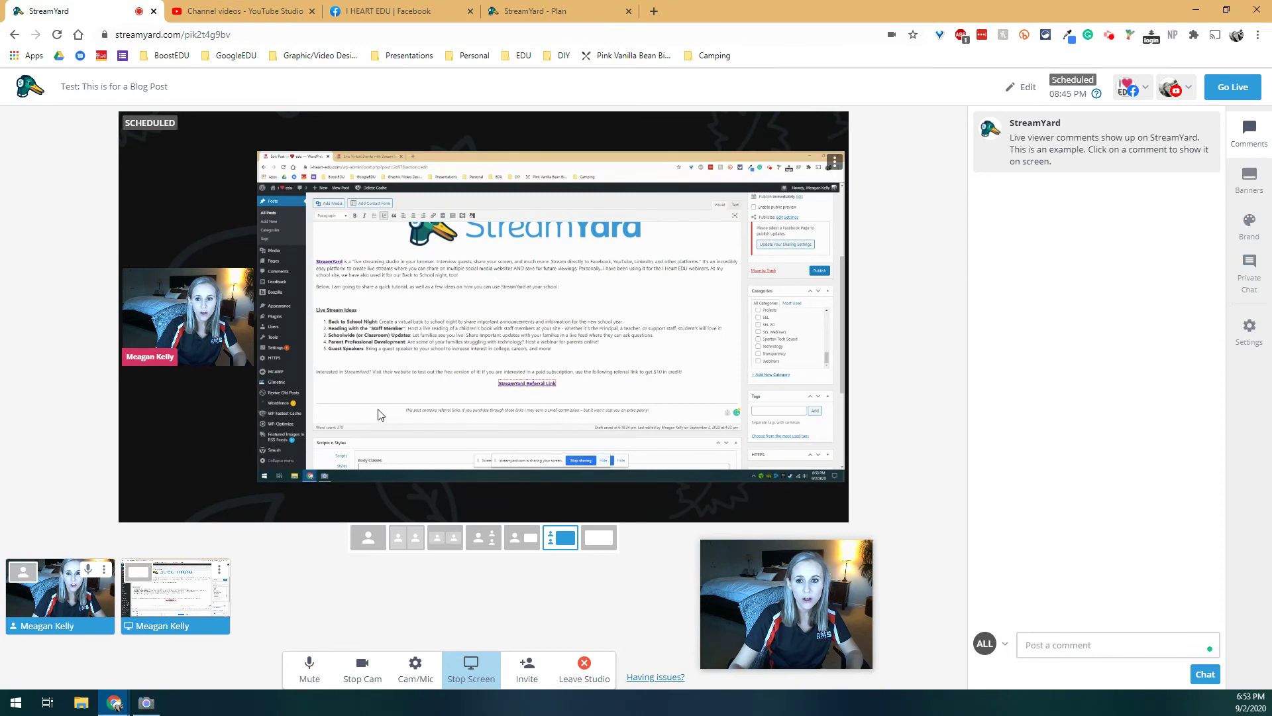
Remove the shared screen from the stage so the host's camera fills it alone
mouse_move(175, 600)
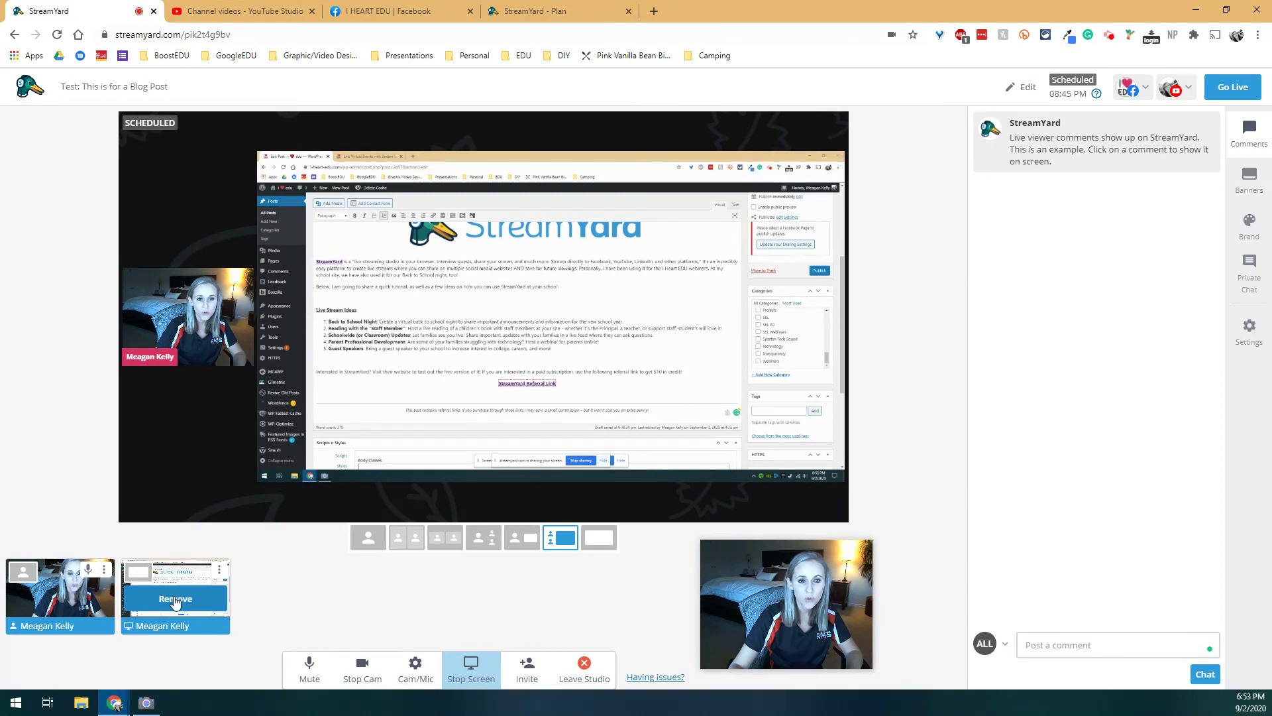
click(174, 599)
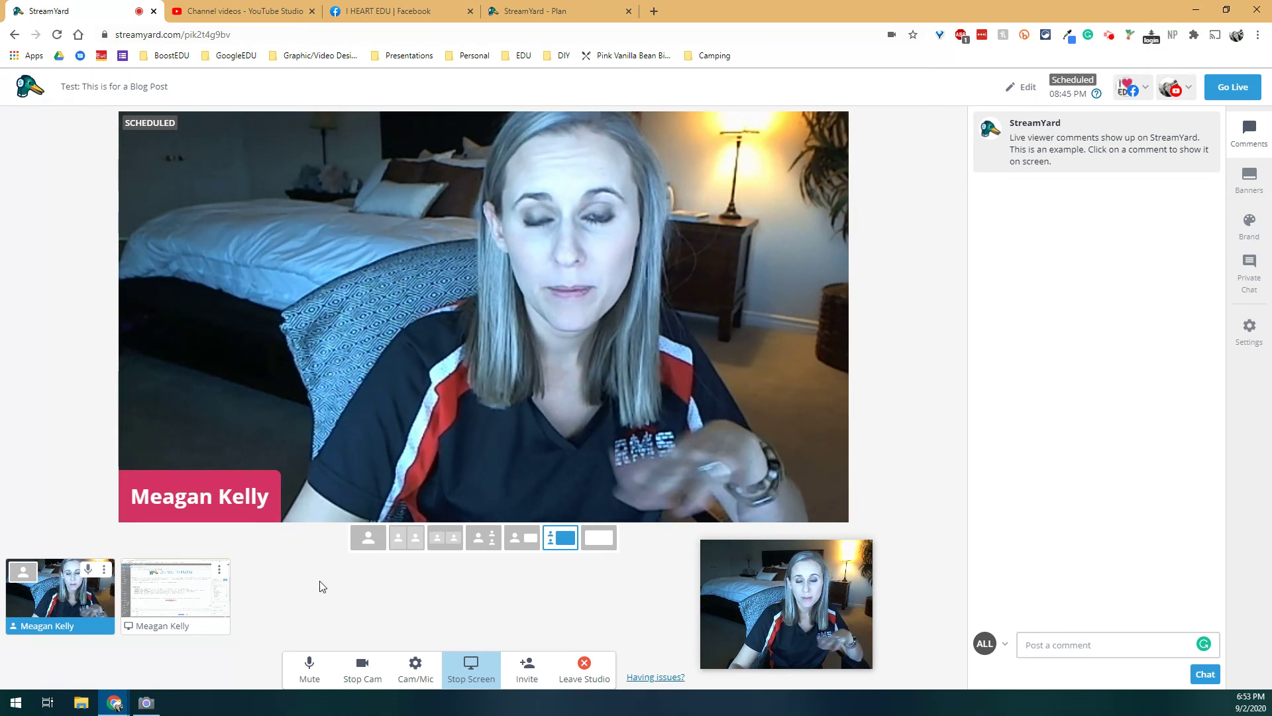
mouse_move(156, 590)
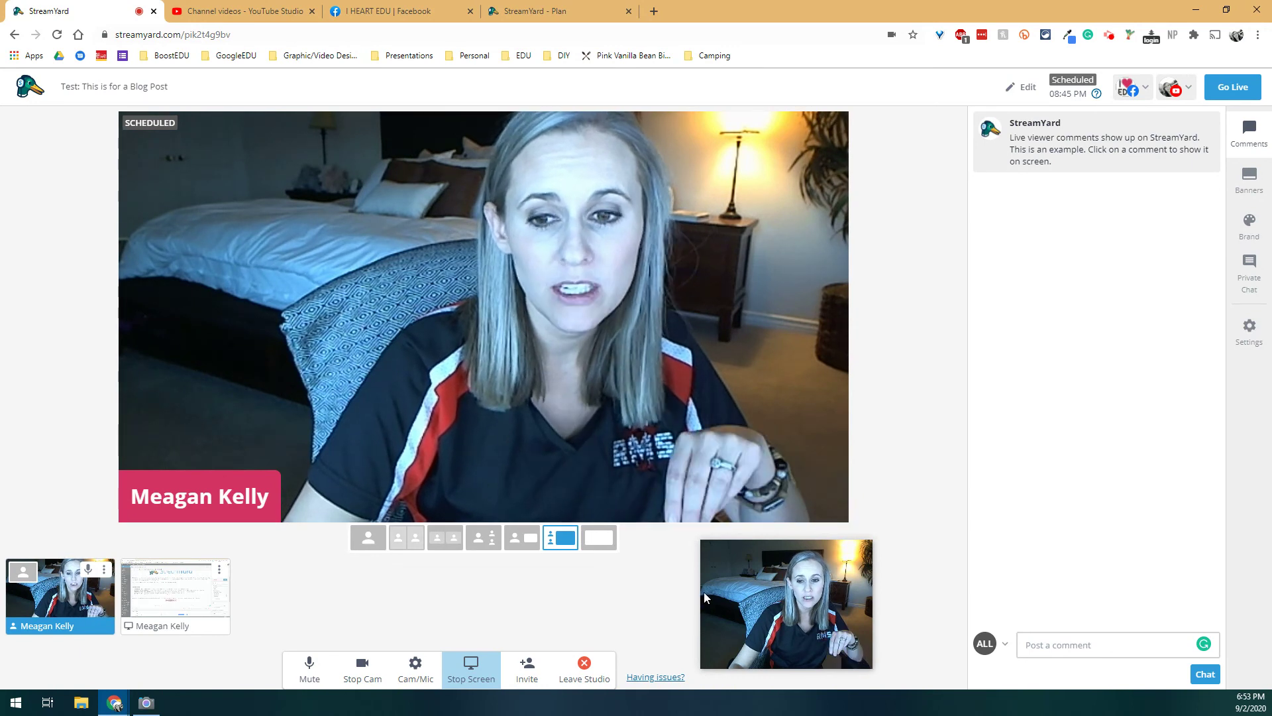
drag(706, 597, 1043, 606)
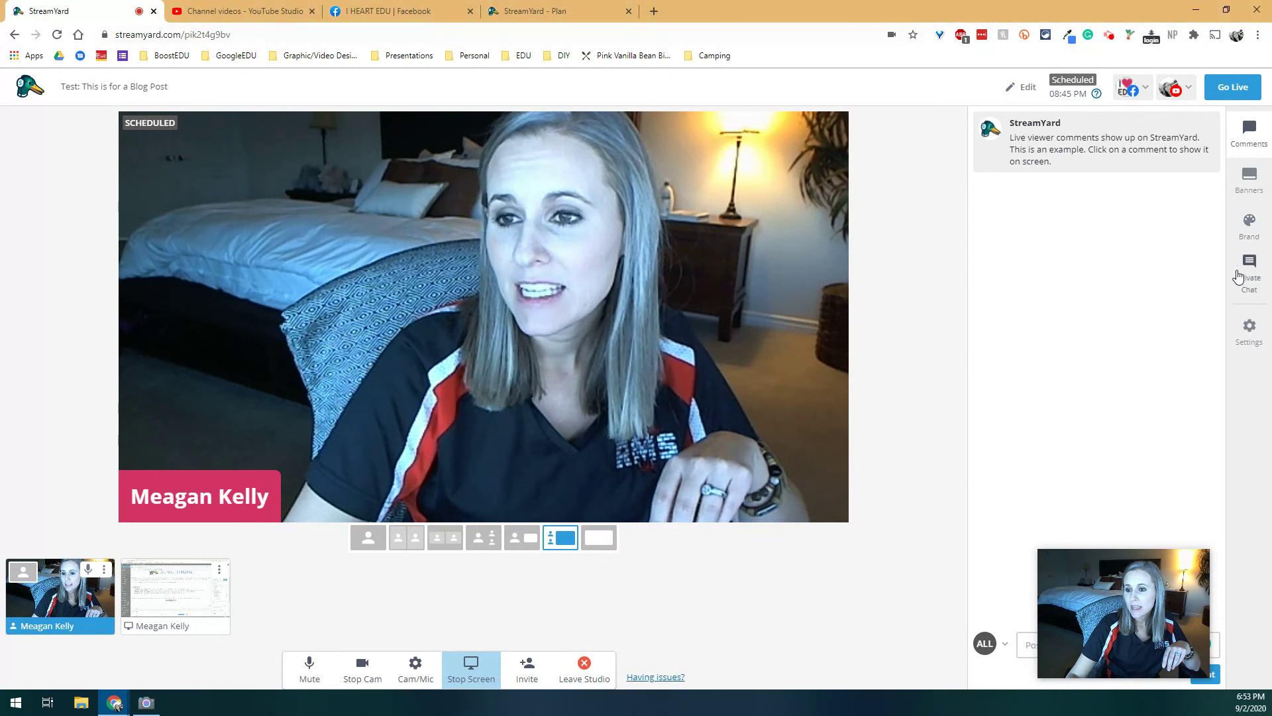
Show the empty Private Chat panel, then leave the studio for the Broadcasts page
click(1239, 276)
drag(1146, 597, 888, 582)
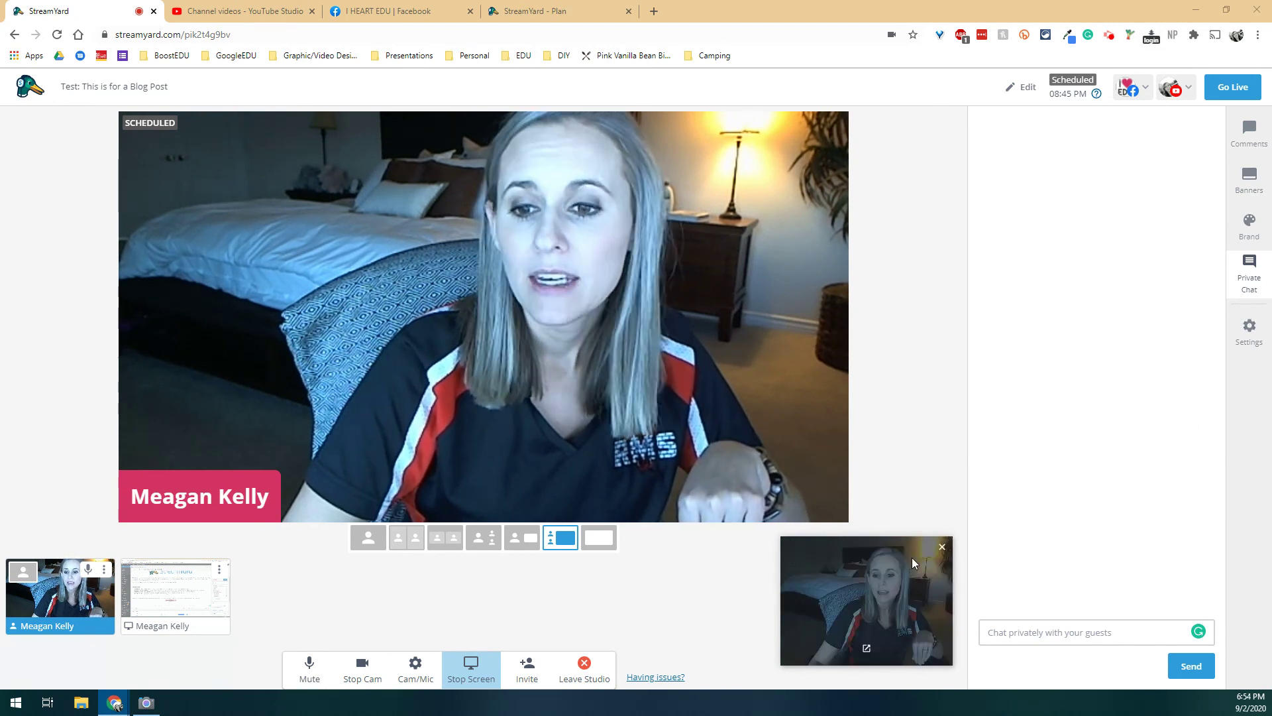
drag(912, 558, 1203, 565)
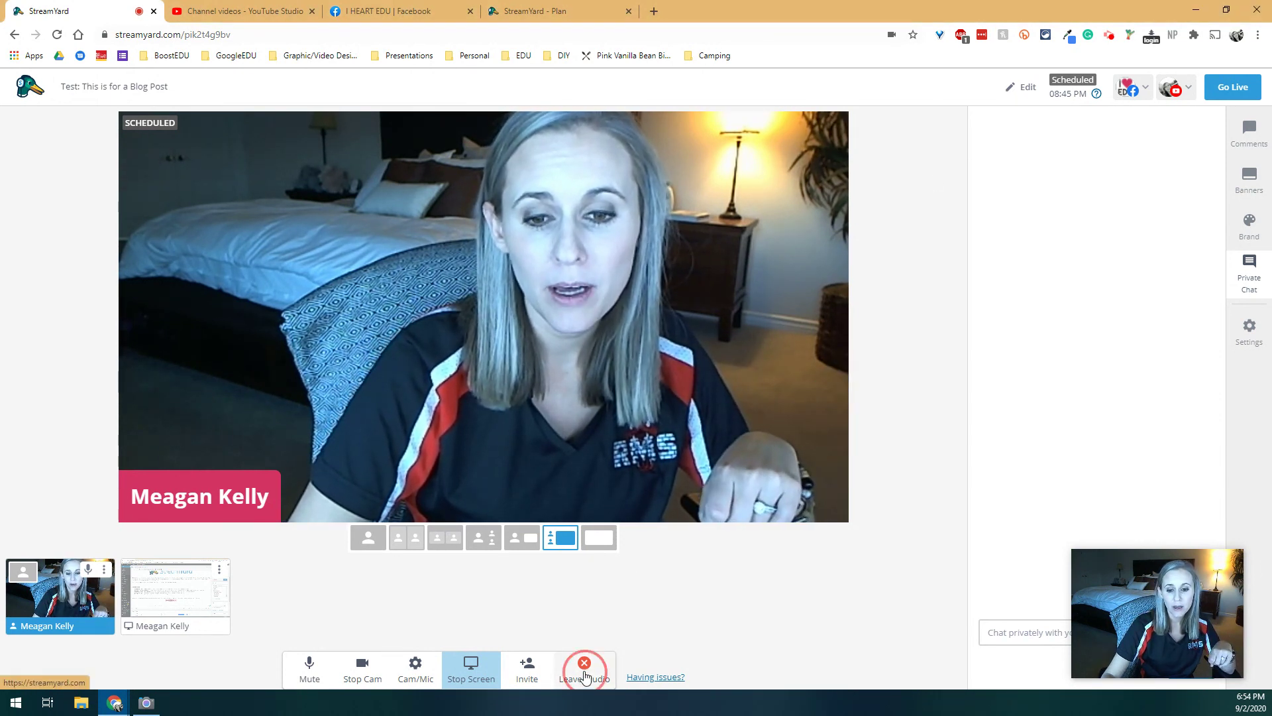
click(585, 676)
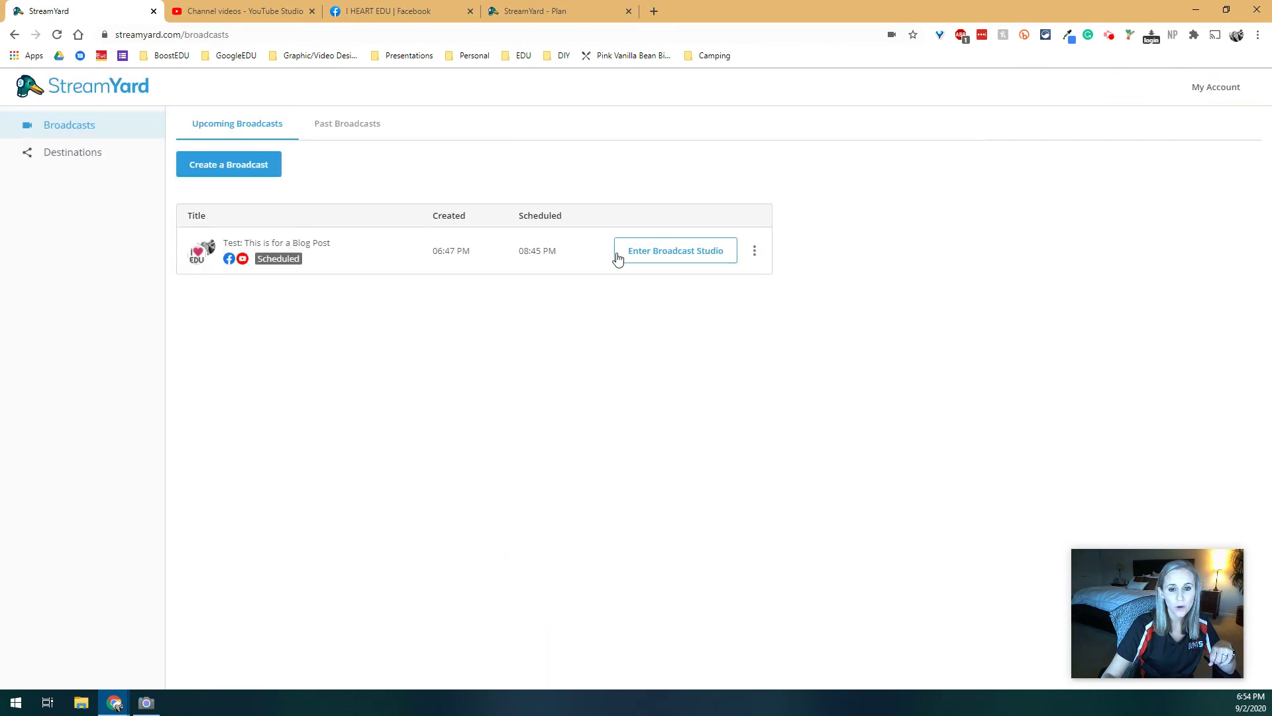
Delete the scheduled 'Test: This is for a Blog Post' broadcast, including on Facebook and YouTube
click(755, 252)
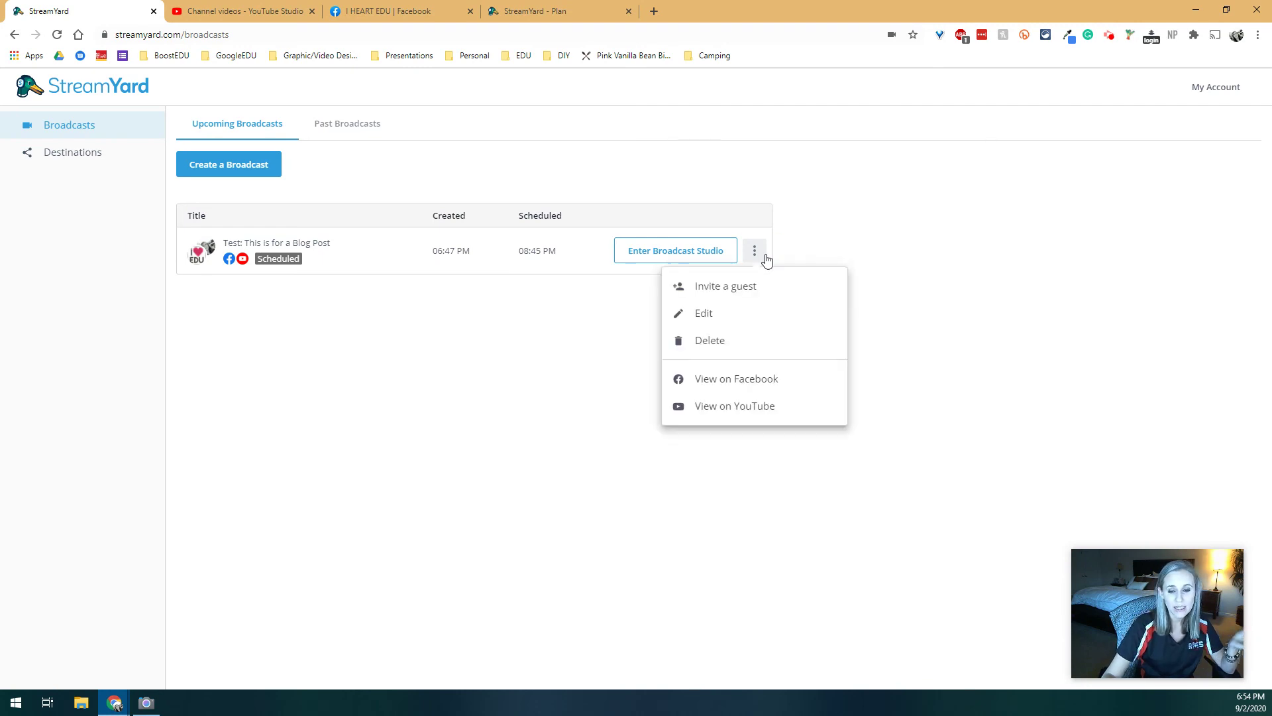
click(740, 350)
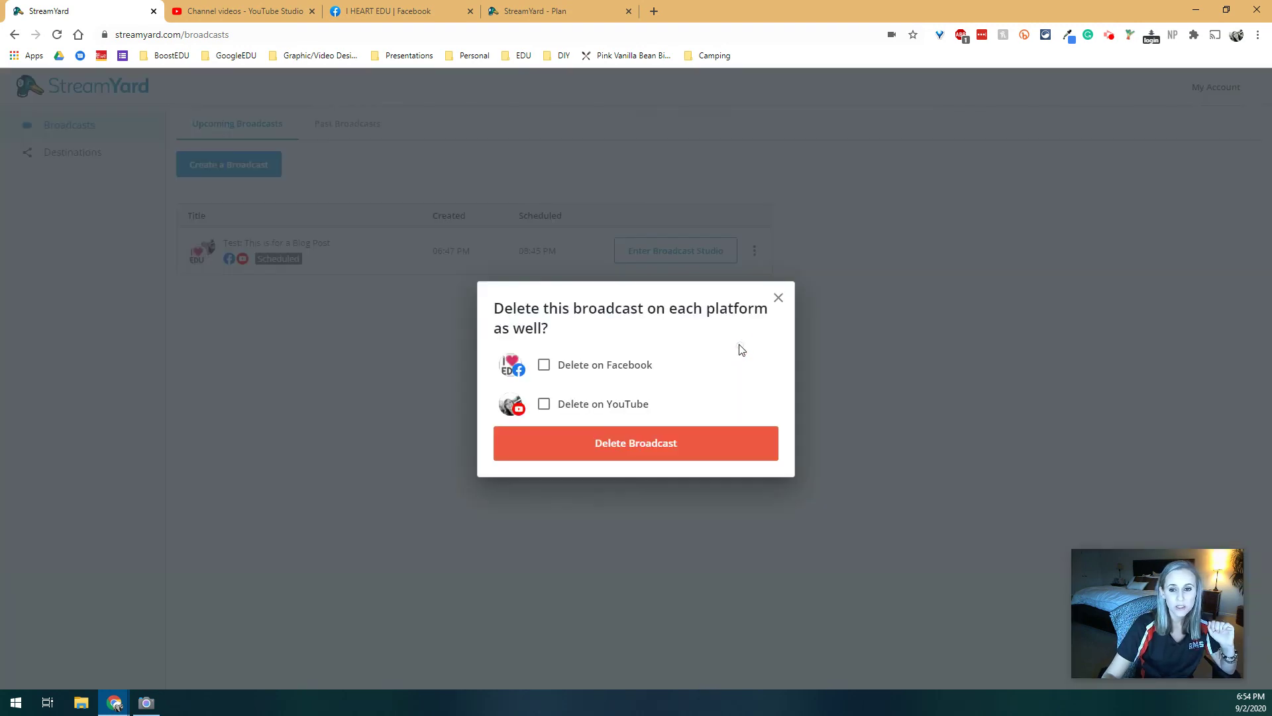
click(544, 365)
click(542, 405)
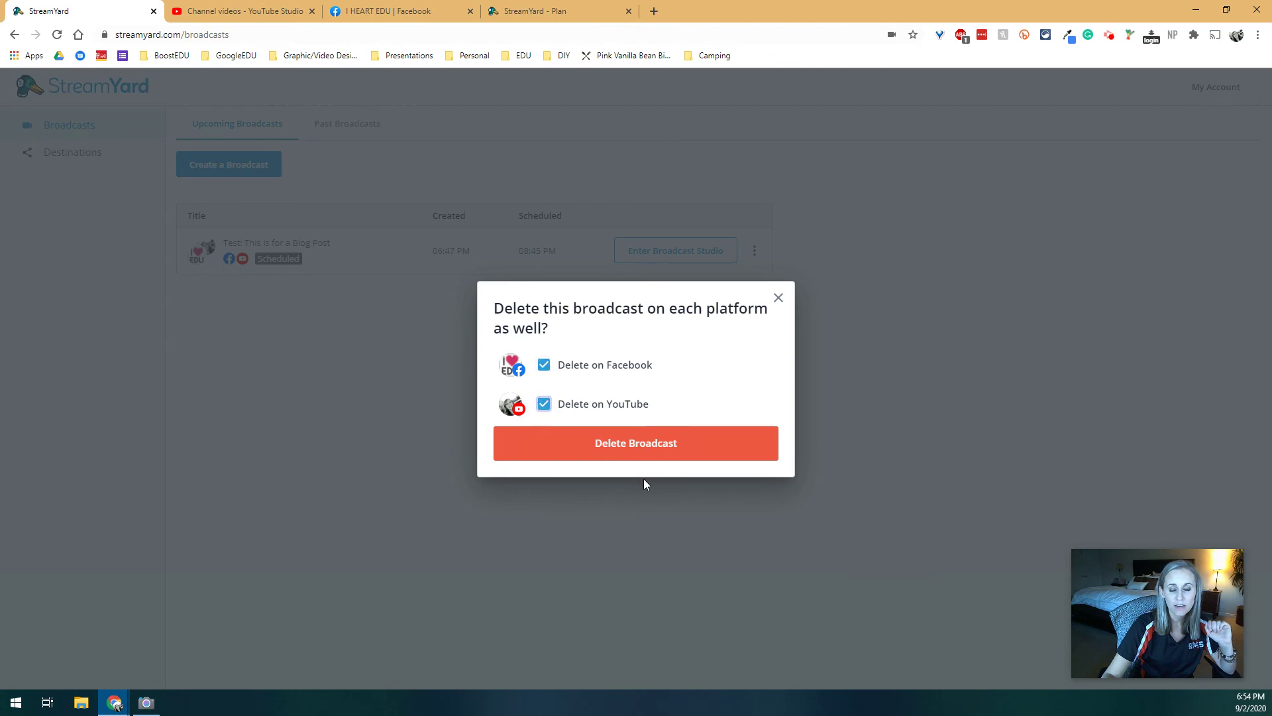
click(531, 443)
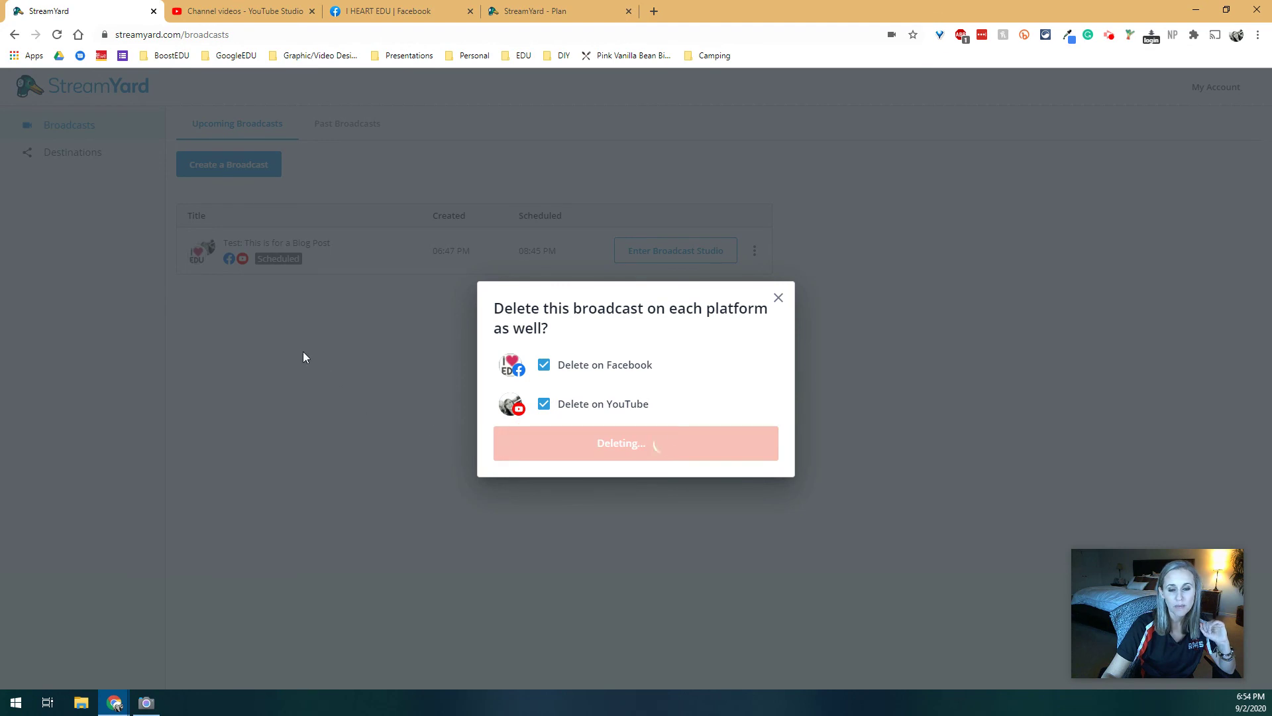